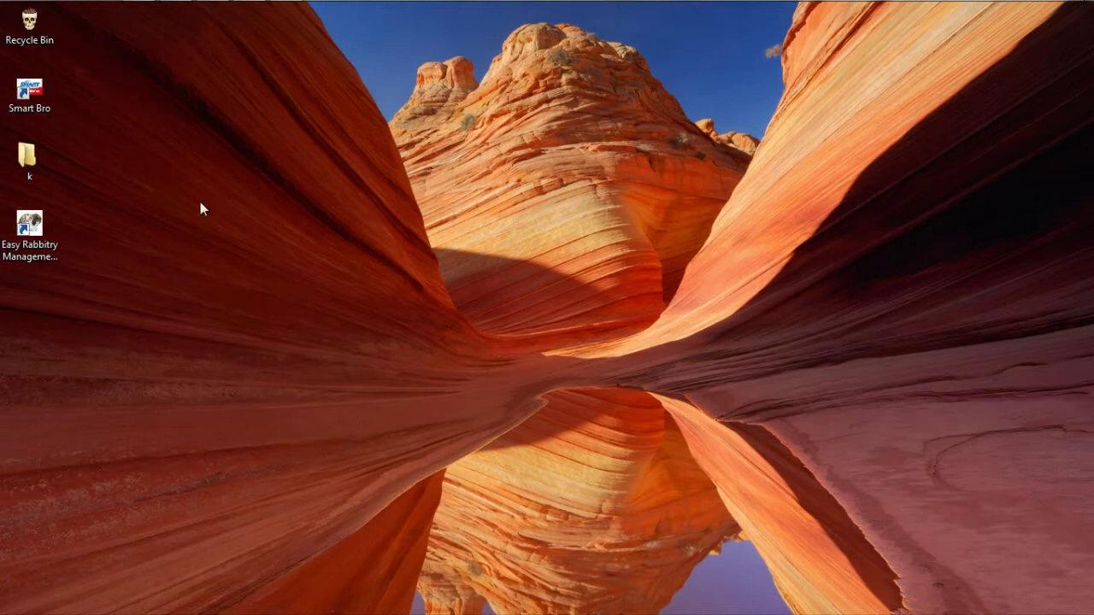
- Open the inner ERPG109 download folder and run its setup program
left_click(138, 8)
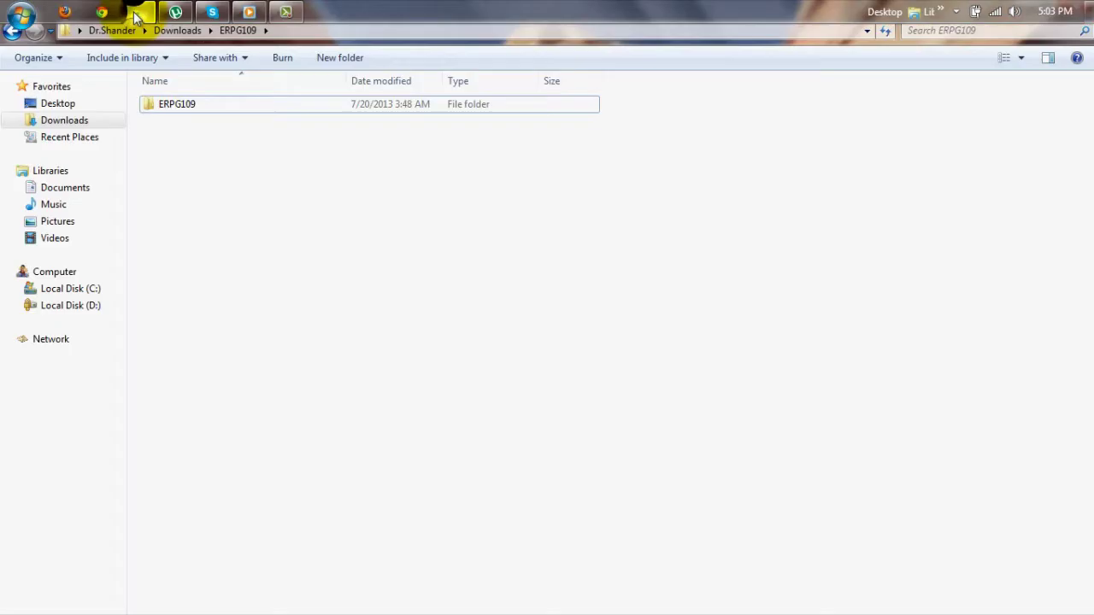
double_click(173, 109)
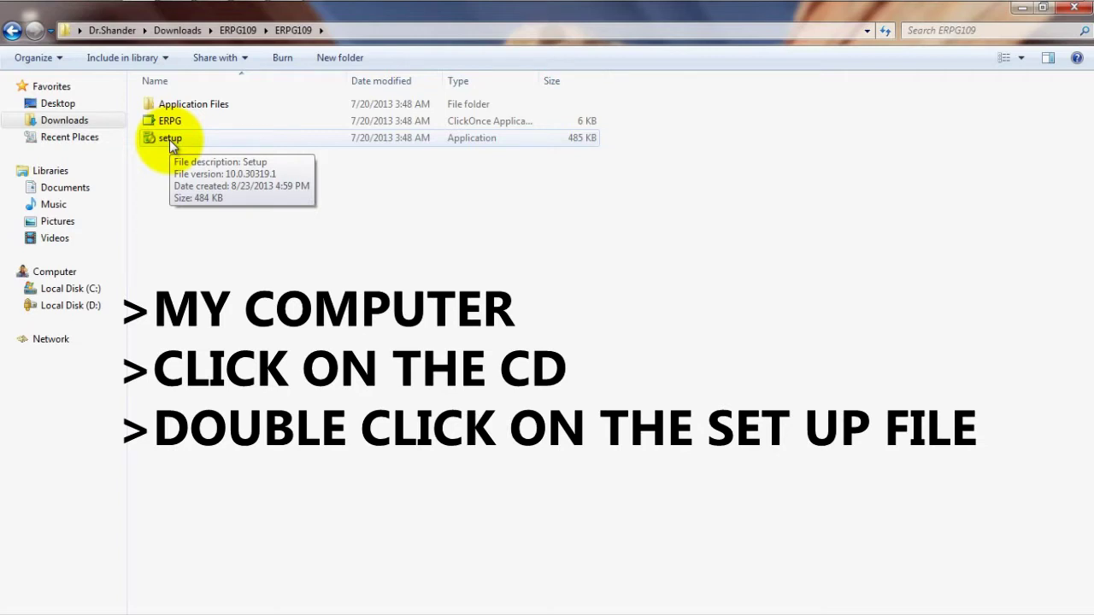
double_click(169, 139)
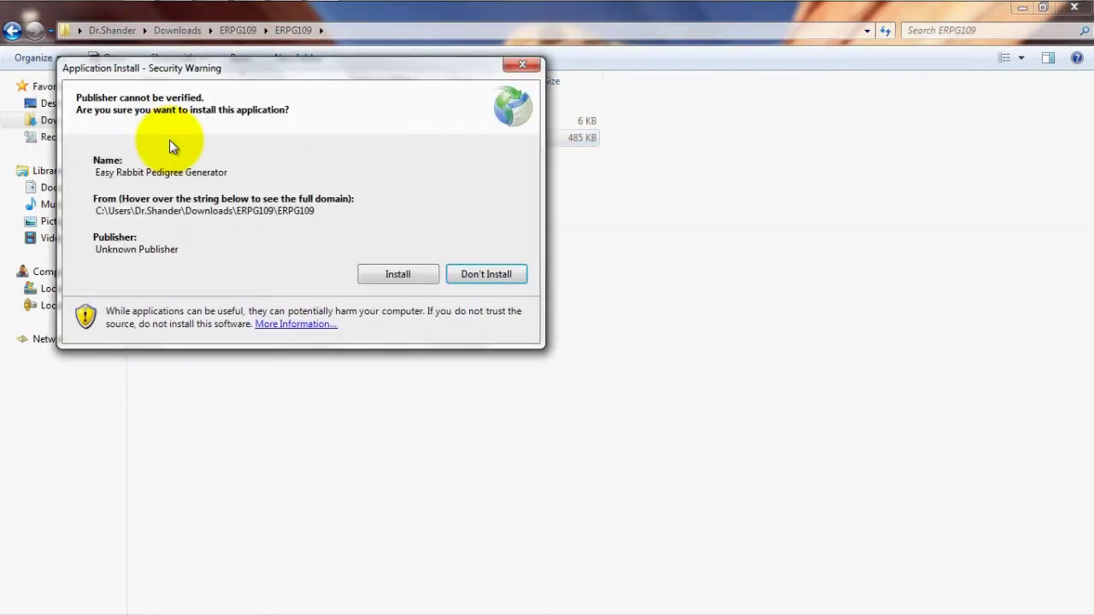
- Approve the install at the security warning and wait for the welcome window
left_click(396, 274)
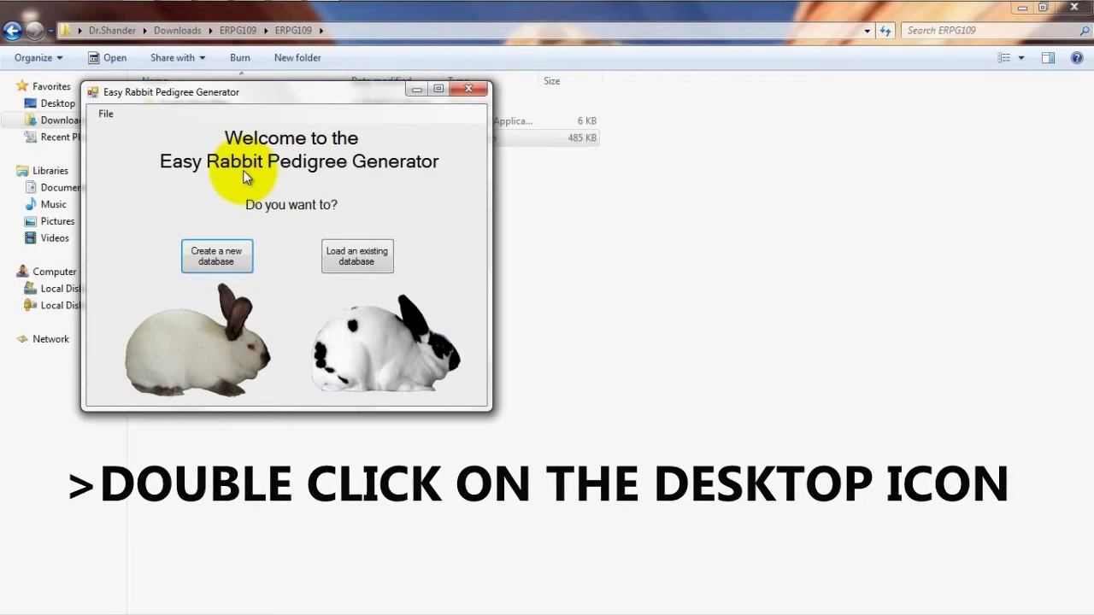
left_click(673, 416)
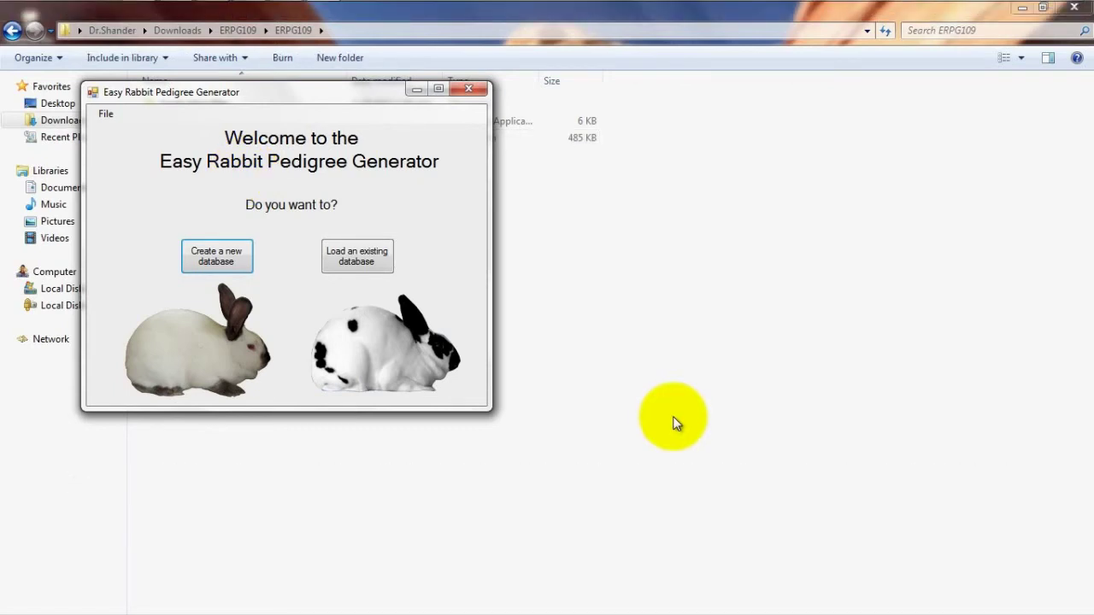
- Launch Easy Rabbit Pedigree Generator from its folder under Start > All Programs
left_click(12, 9)
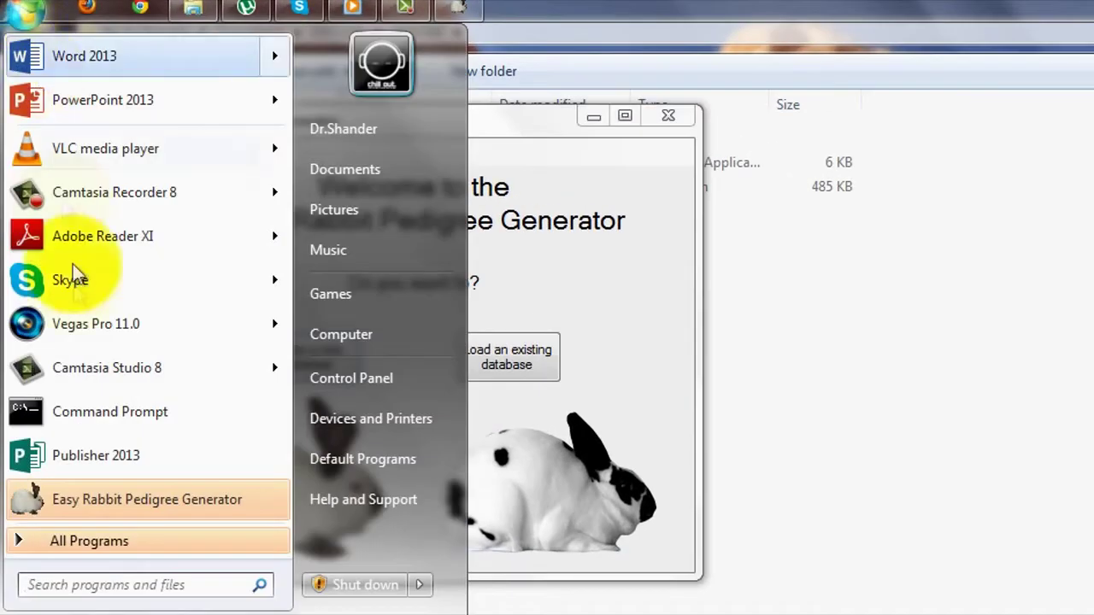
left_click(96, 537)
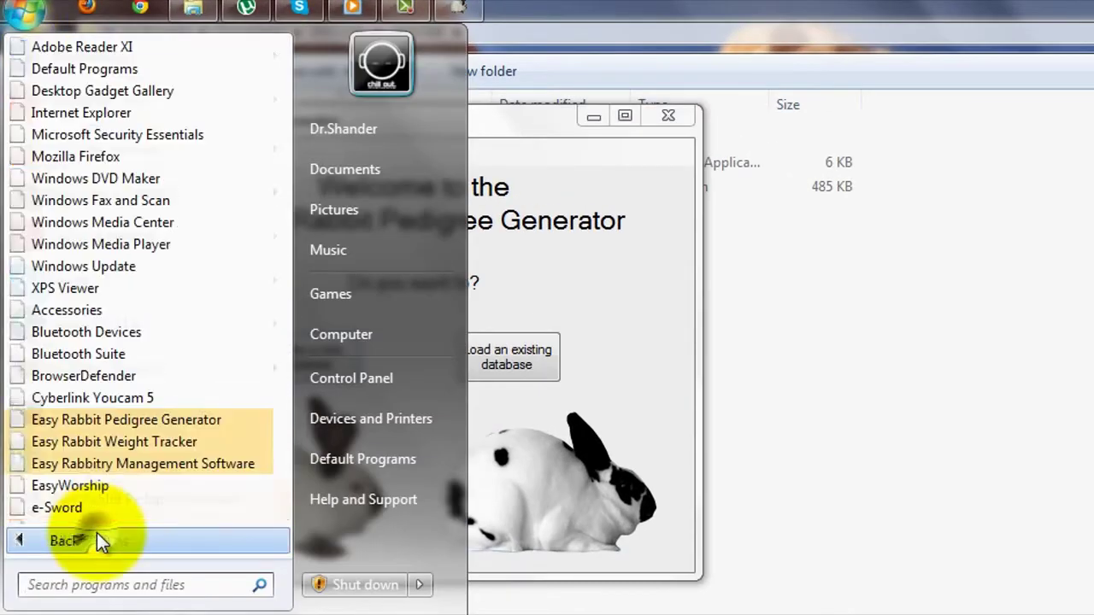
left_click(169, 427)
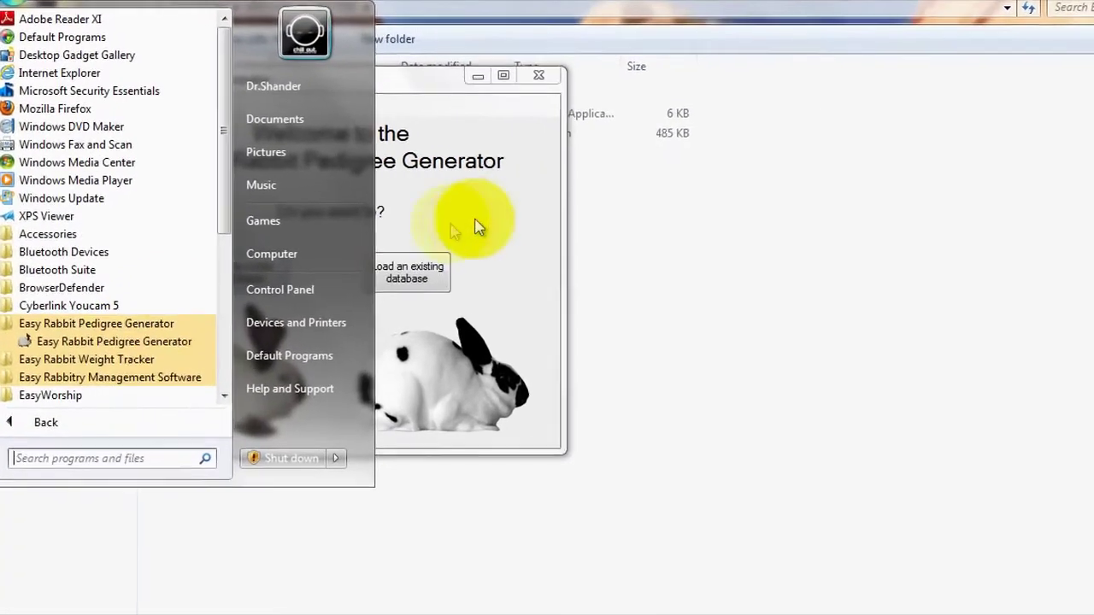
left_click(641, 352)
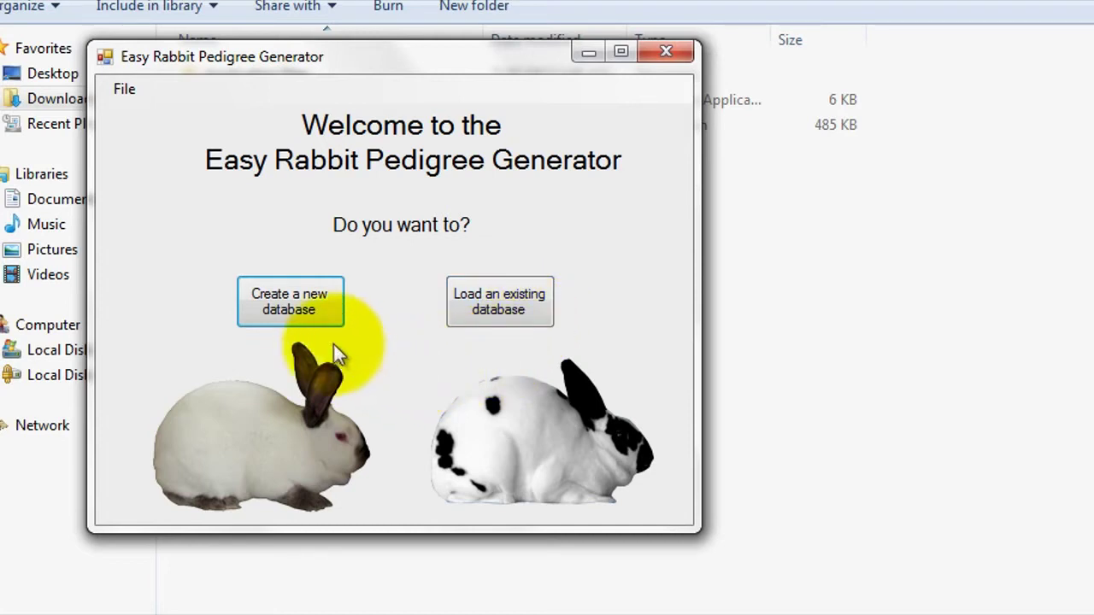
- Create a new database with the pedigree name 'ABC Rabbitry'
left_click(308, 306)
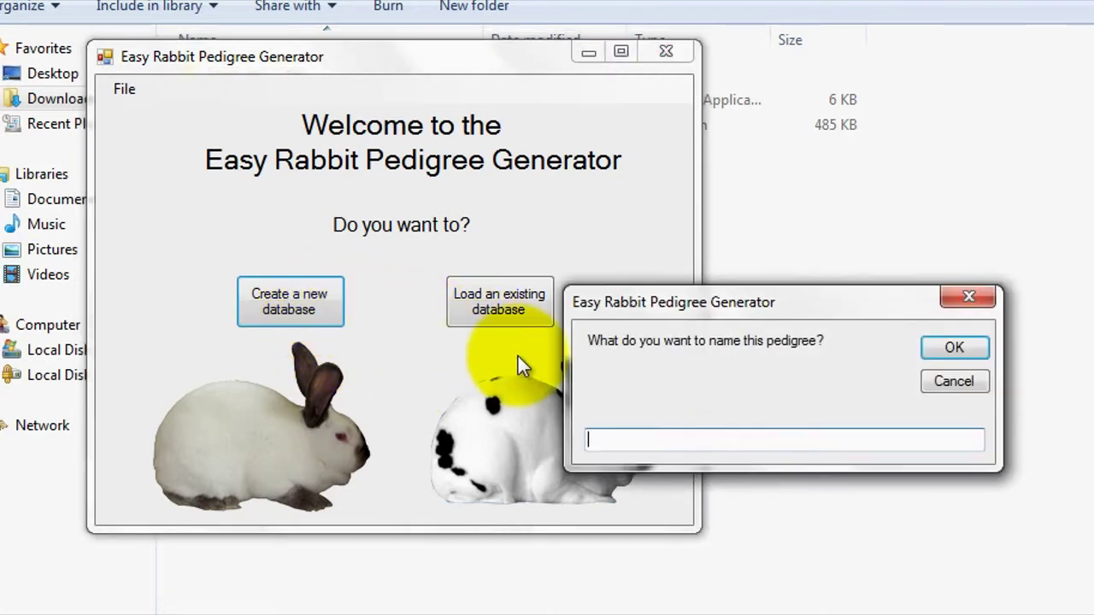
type("ABC Rabbitry")
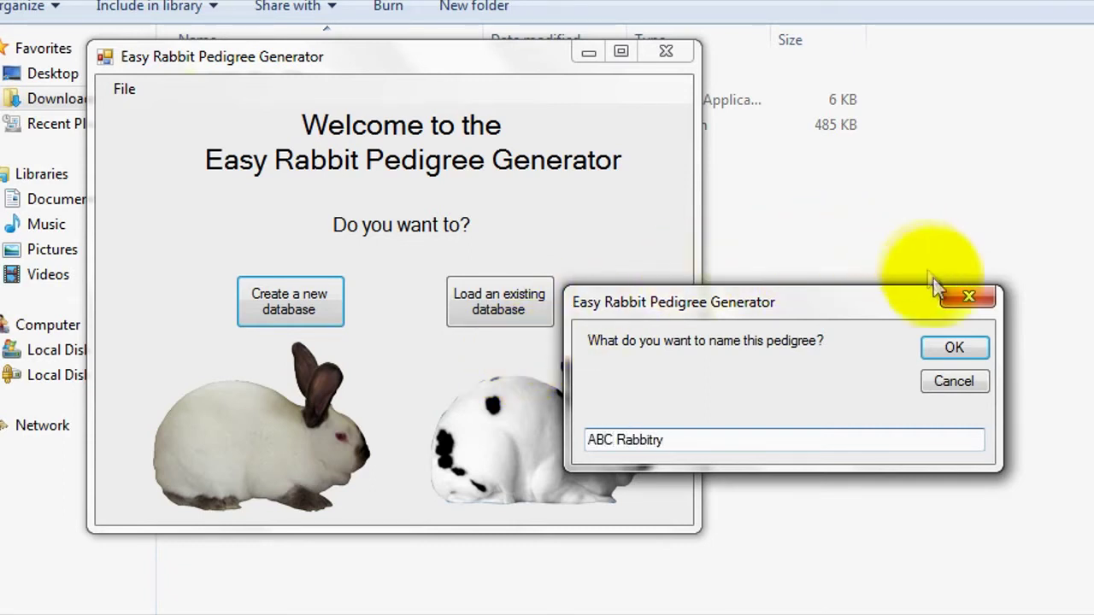
left_click(949, 349)
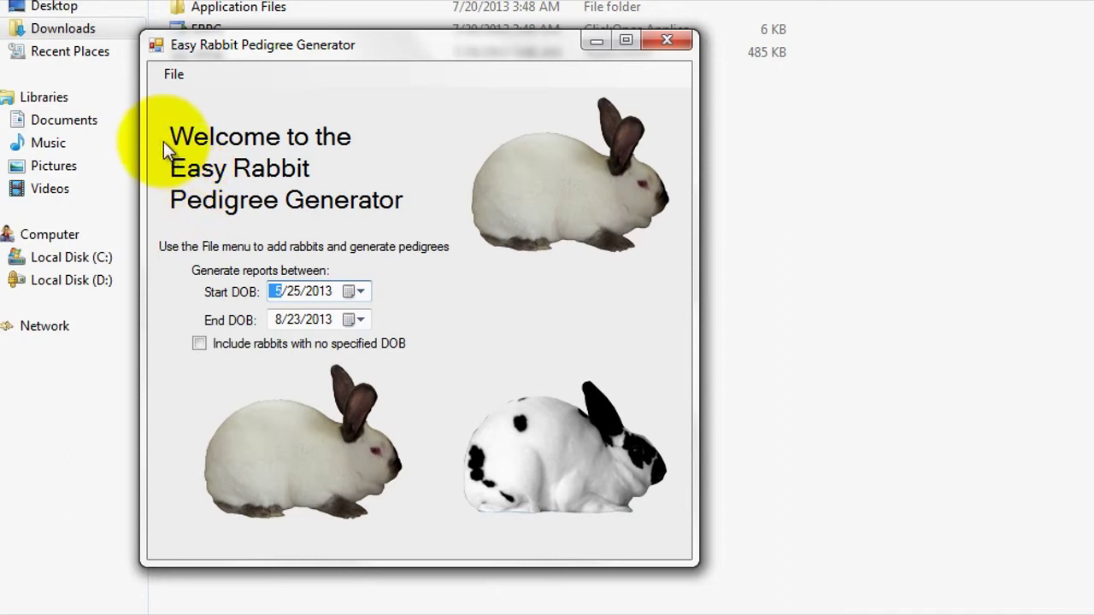
- Choose File > Add Rabbit to get a blank rabbit form
left_click(178, 81)
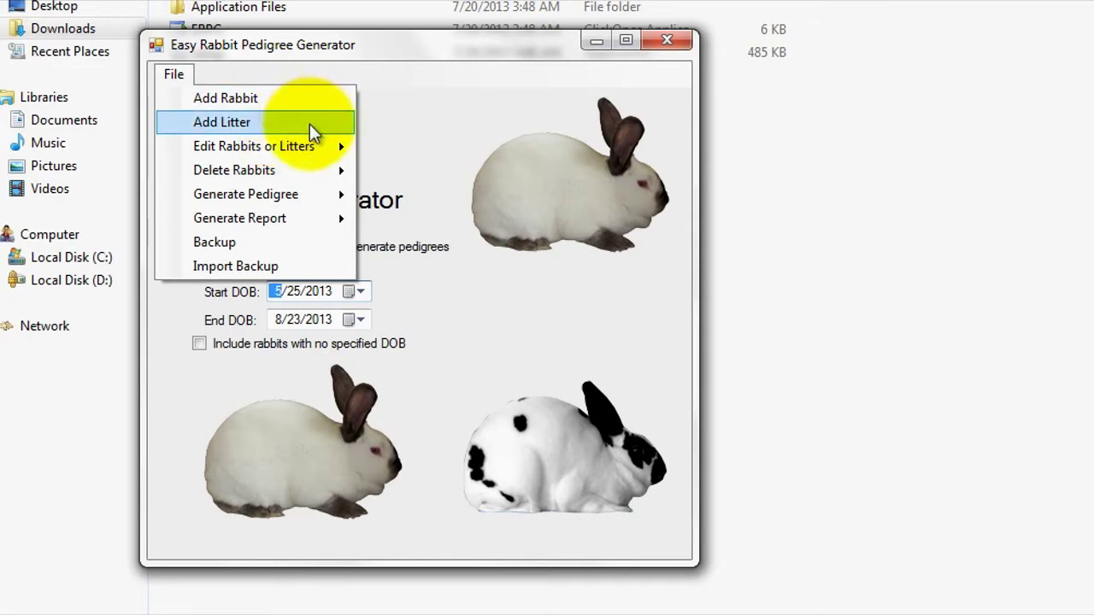
mouse_move(326, 158)
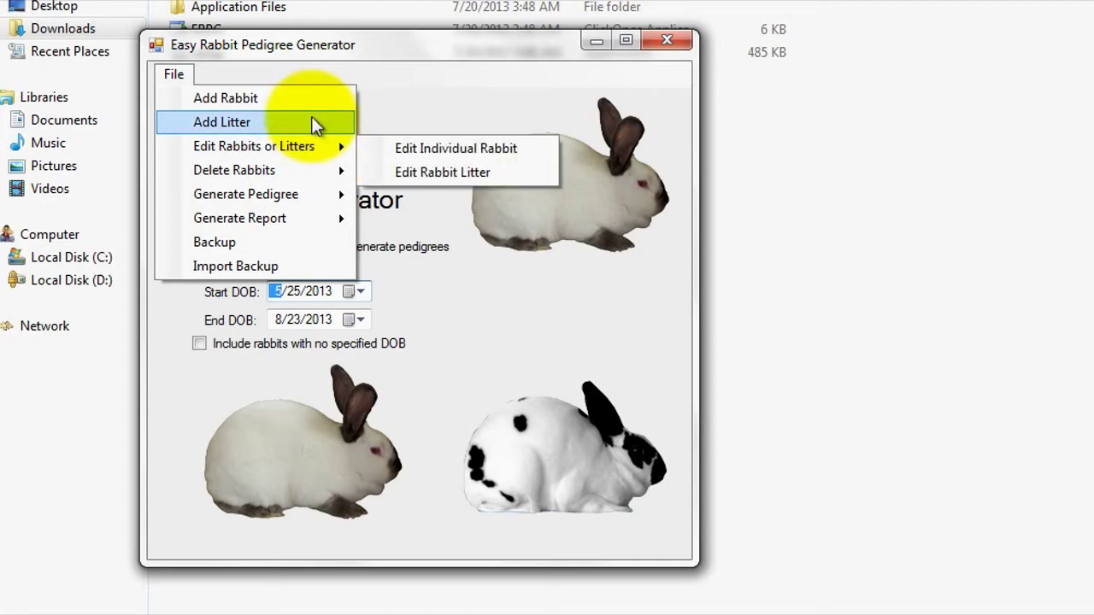
left_click(224, 97)
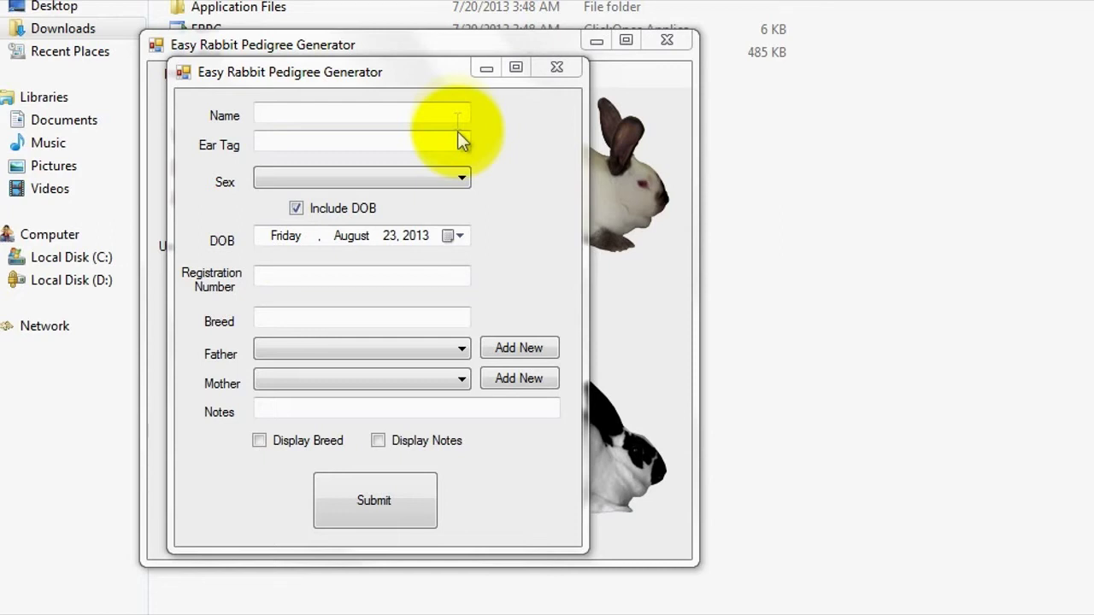
- Enter name 'thumper', ear tag 't1' and sex Male for the new rabbit
left_click(464, 115)
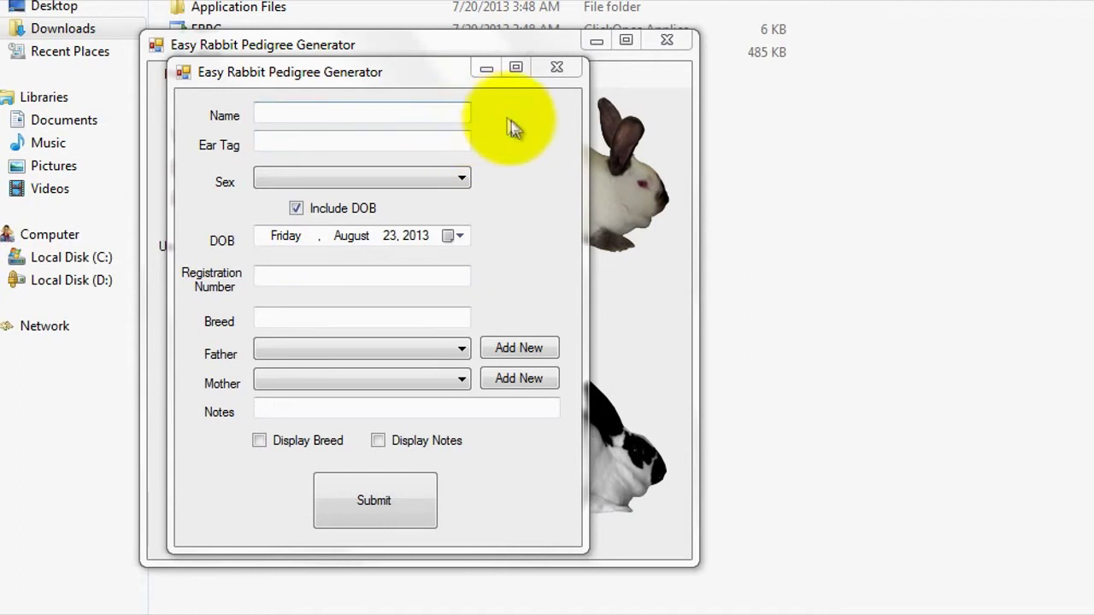
left_click(469, 112)
type("thumper")
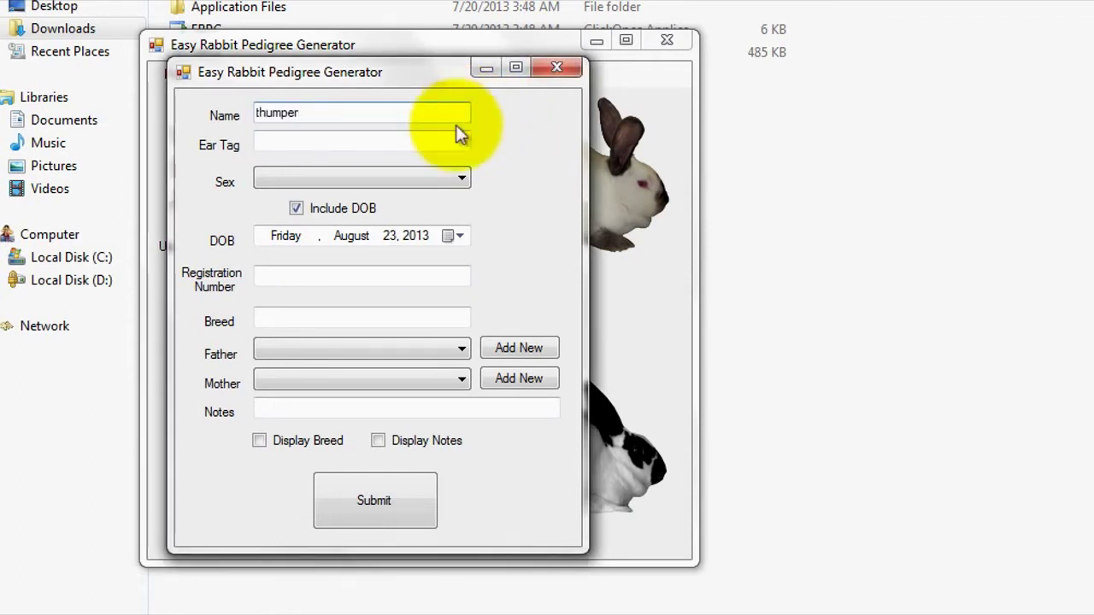
left_click(460, 140)
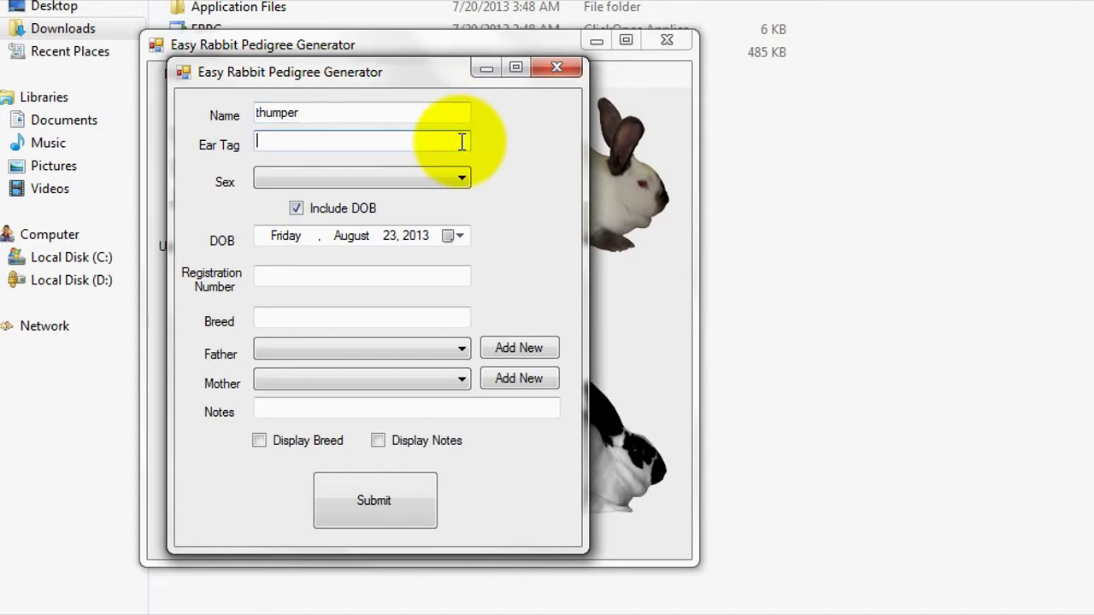
type("t1")
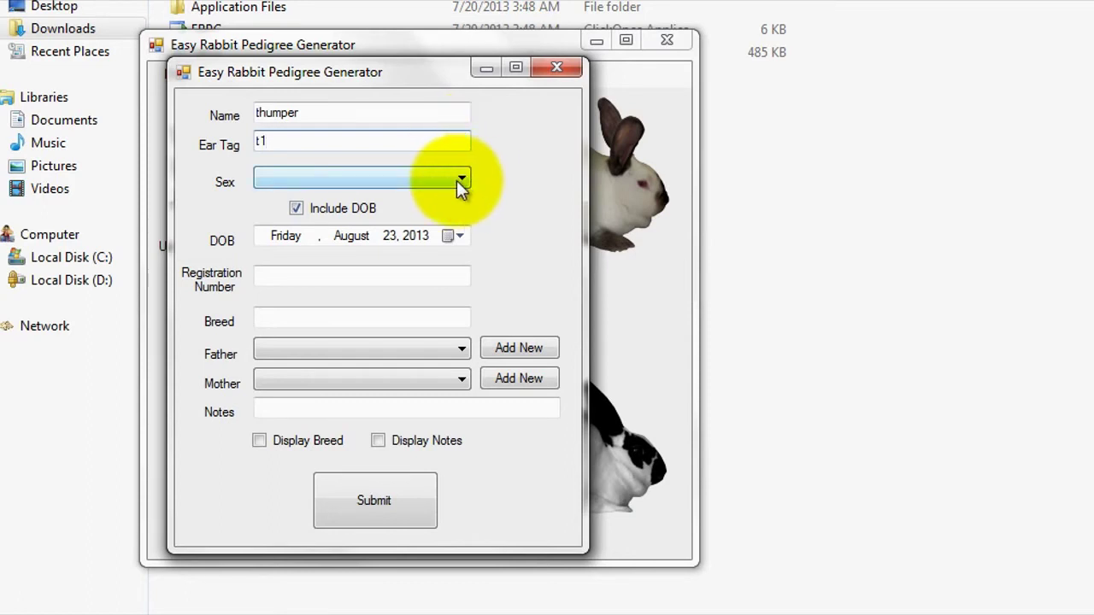
left_click(457, 180)
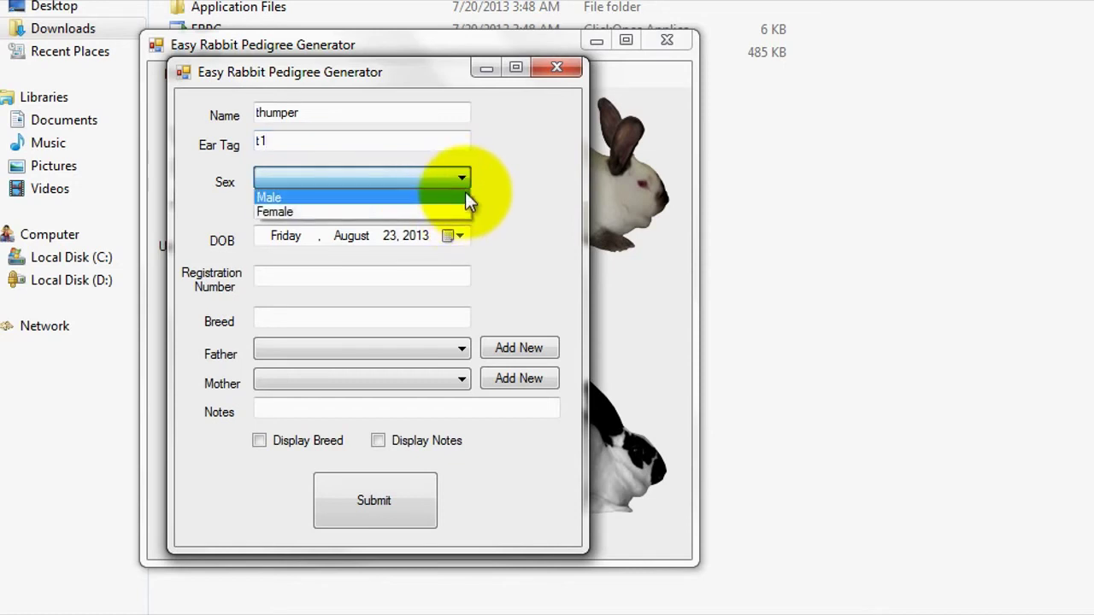
left_click(459, 197)
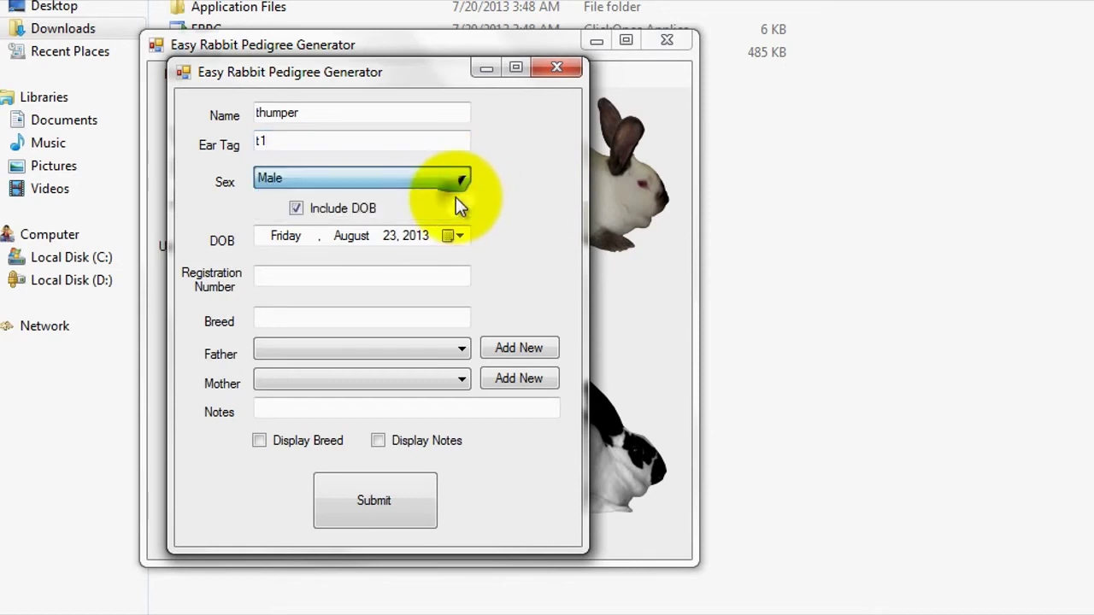
- Pick July 1, 2013 as the birth date, then untick Include DOB
left_click(467, 242)
left_click(265, 265)
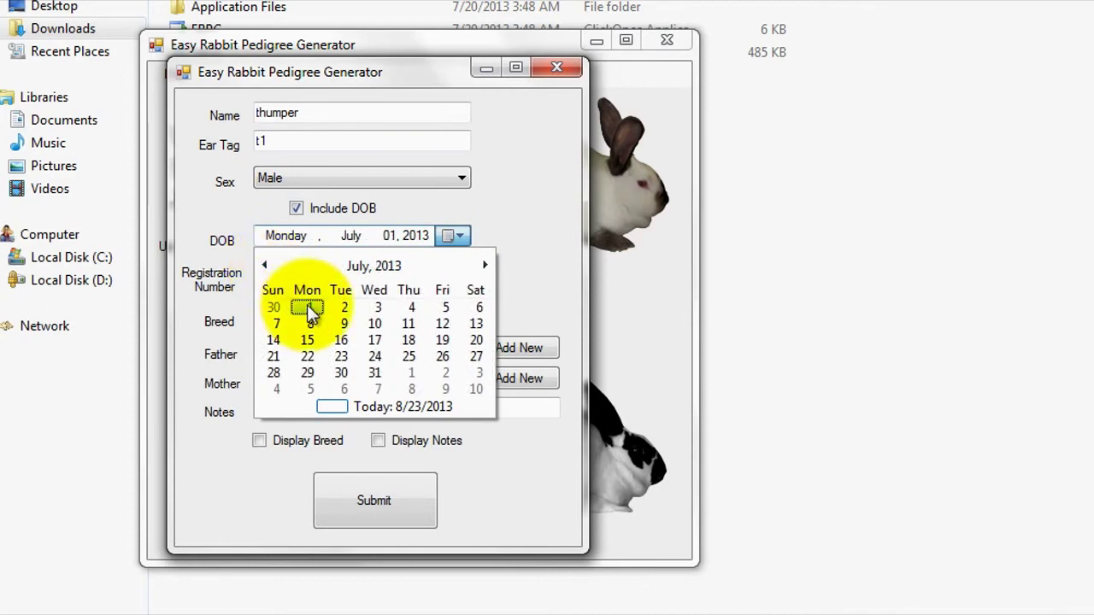
left_click(307, 306)
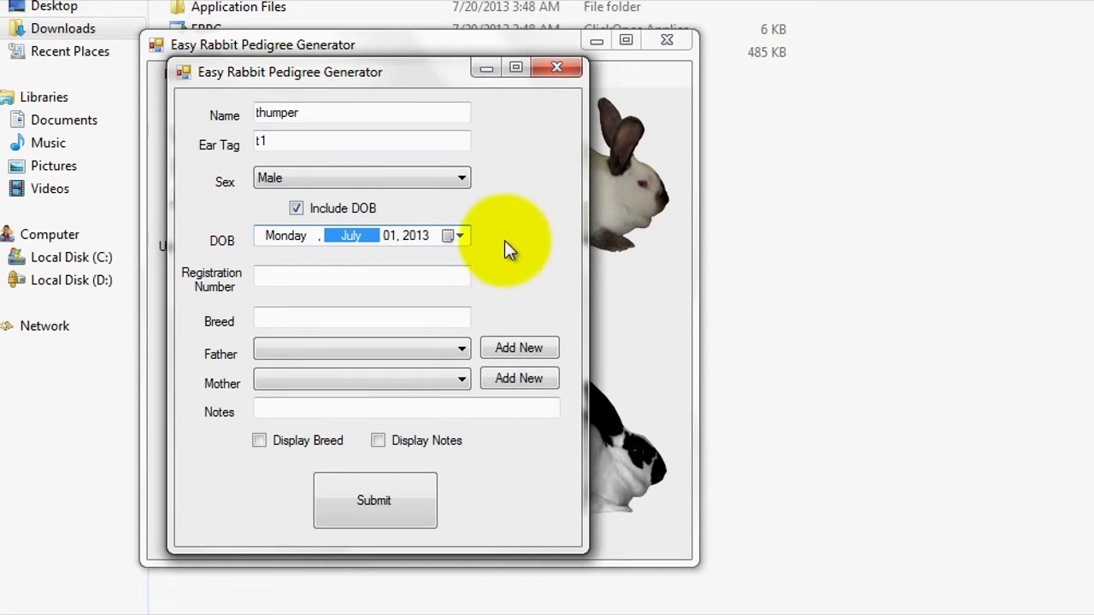
left_click(296, 208)
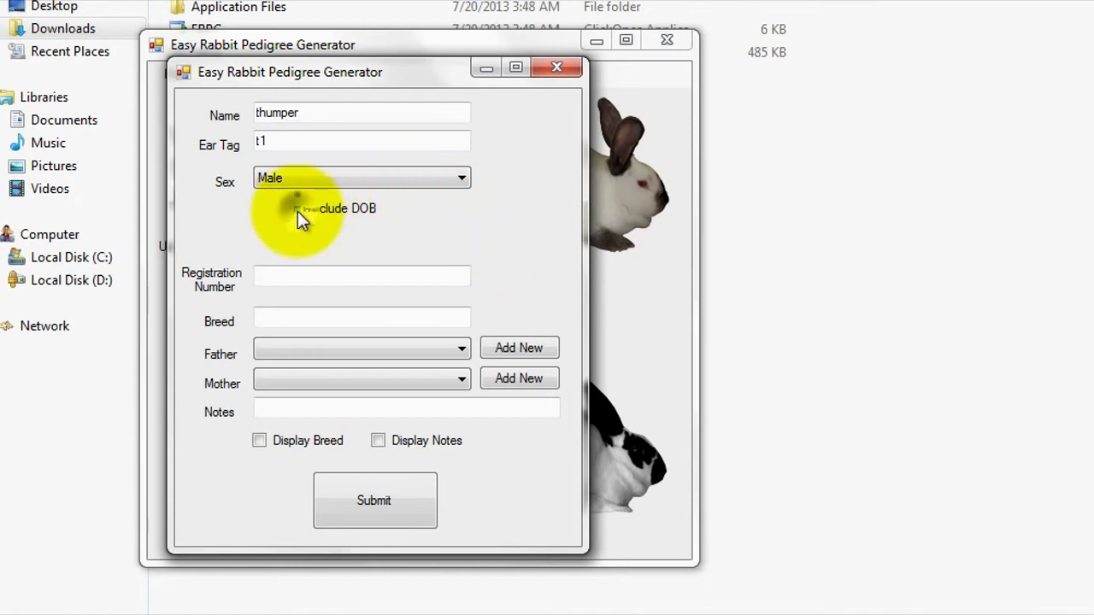
left_click(330, 274)
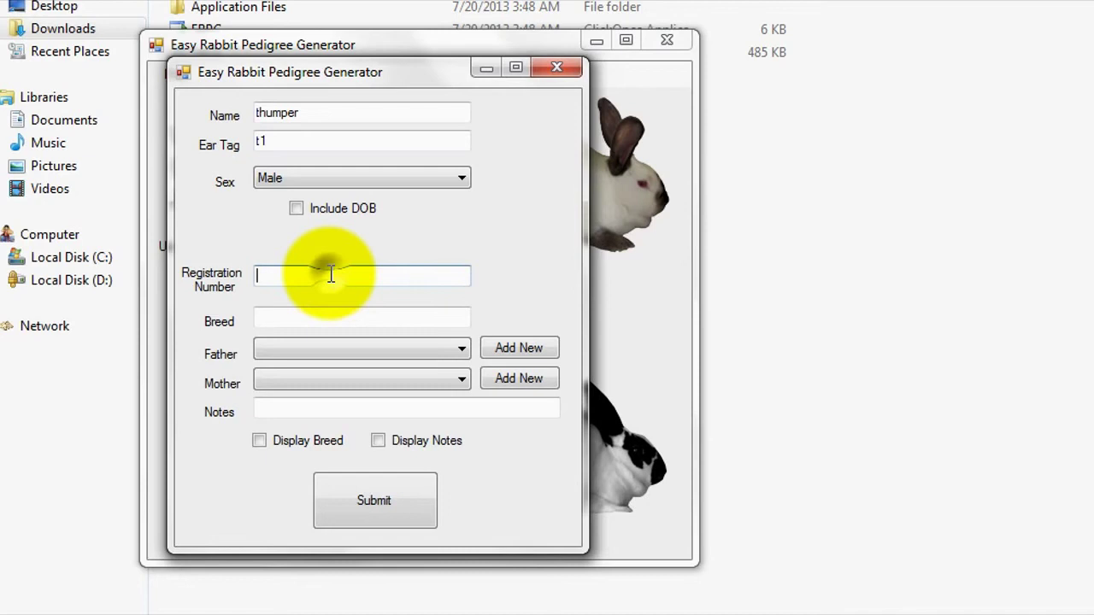
- Leave breed and father empty, tick Display Notes, and submit thumper's record
left_click(462, 313)
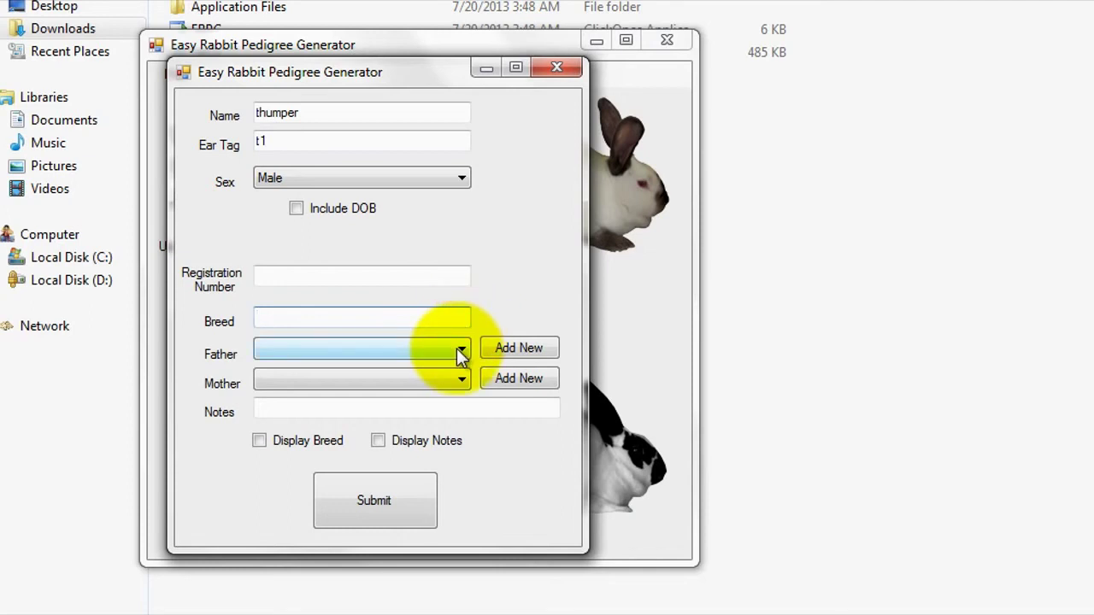
left_click(463, 350)
left_click(464, 350)
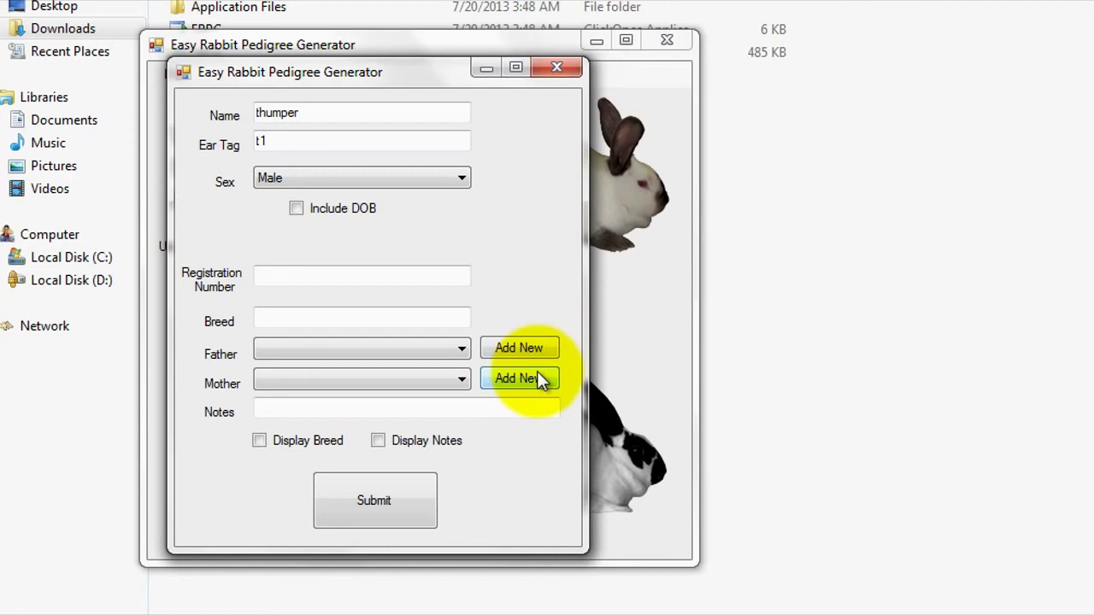
left_click(409, 408)
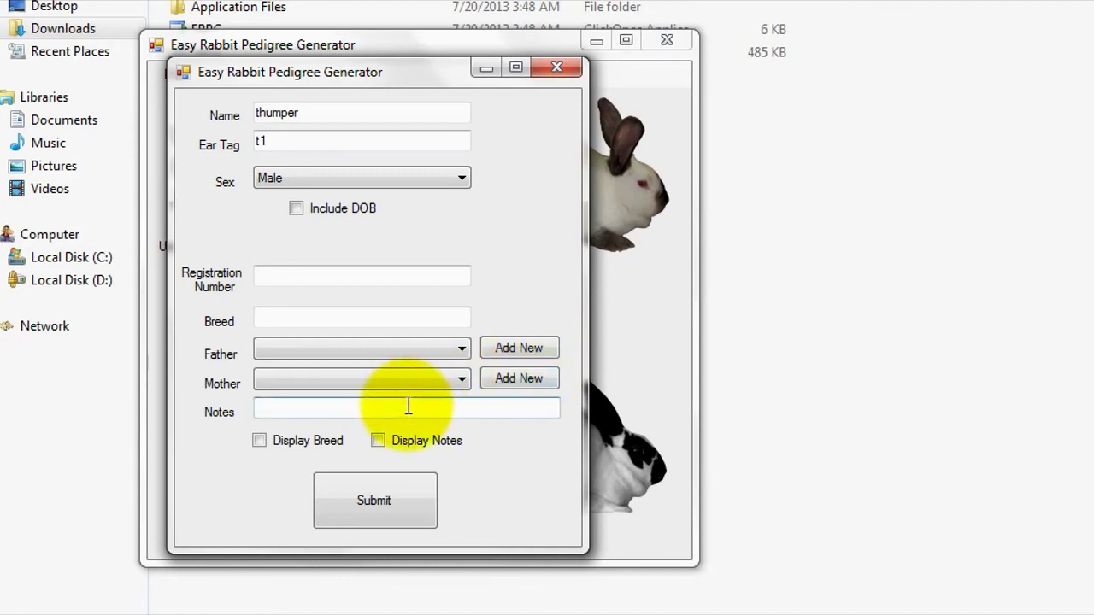
left_click(380, 443)
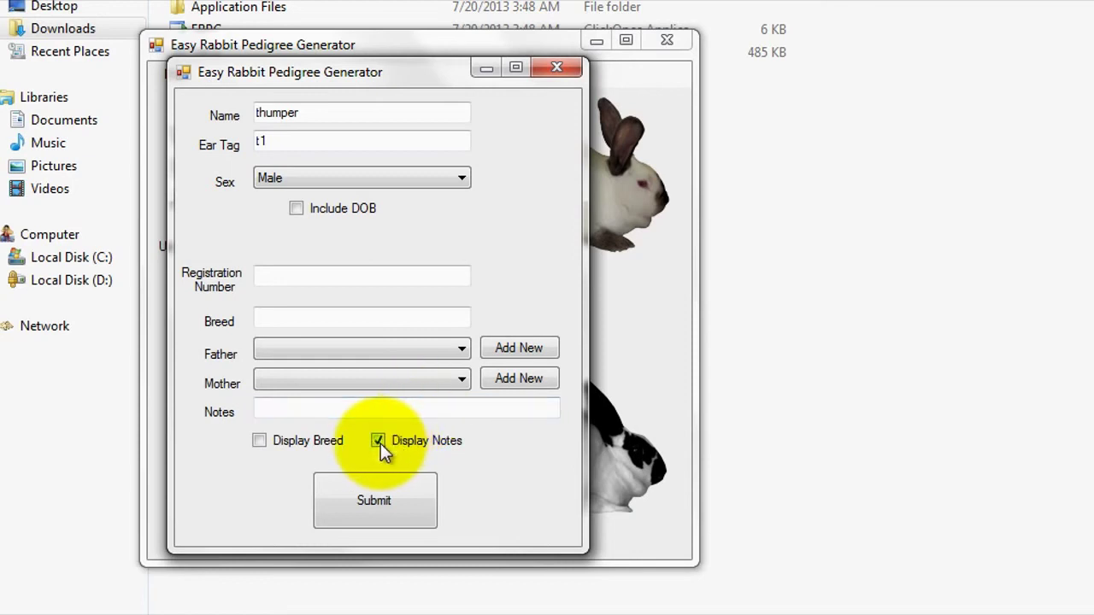
left_click(350, 493)
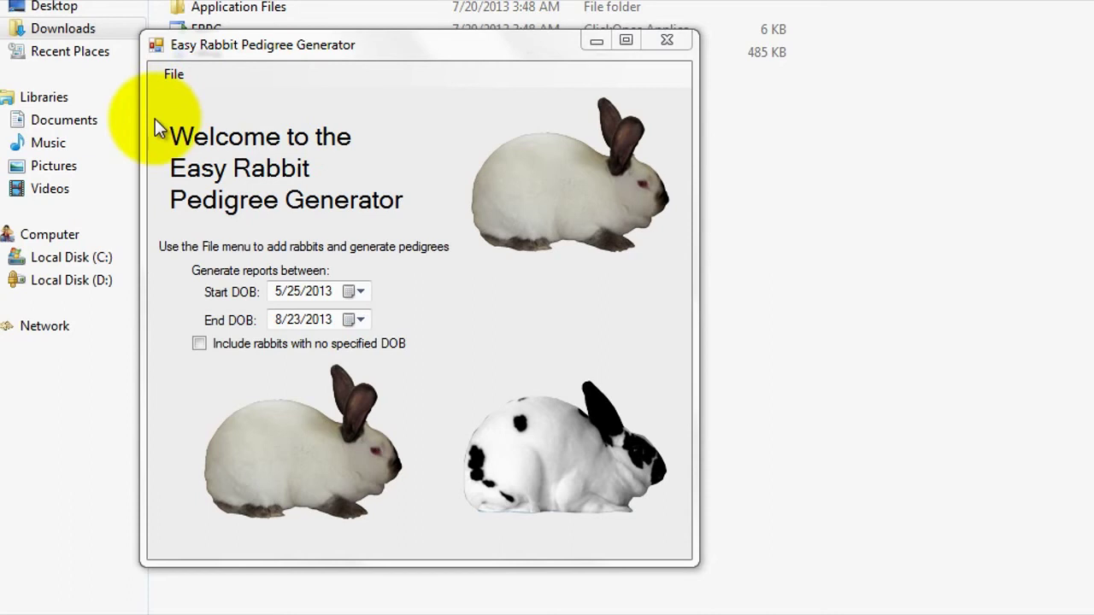
- Show the Generate Pedigree submenu under the File menu
left_click(169, 73)
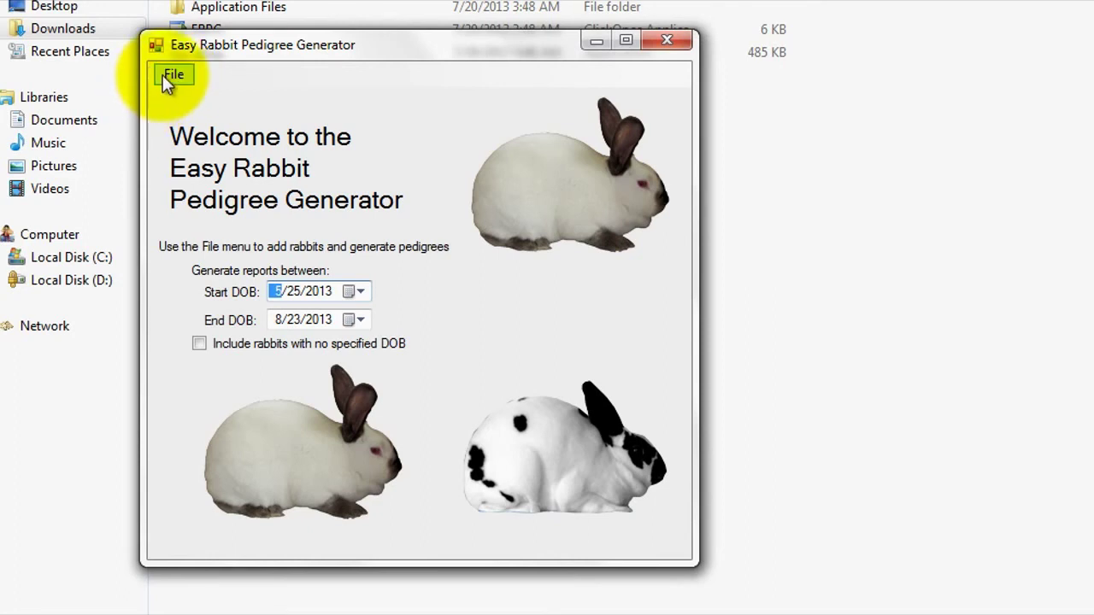
left_click(163, 76)
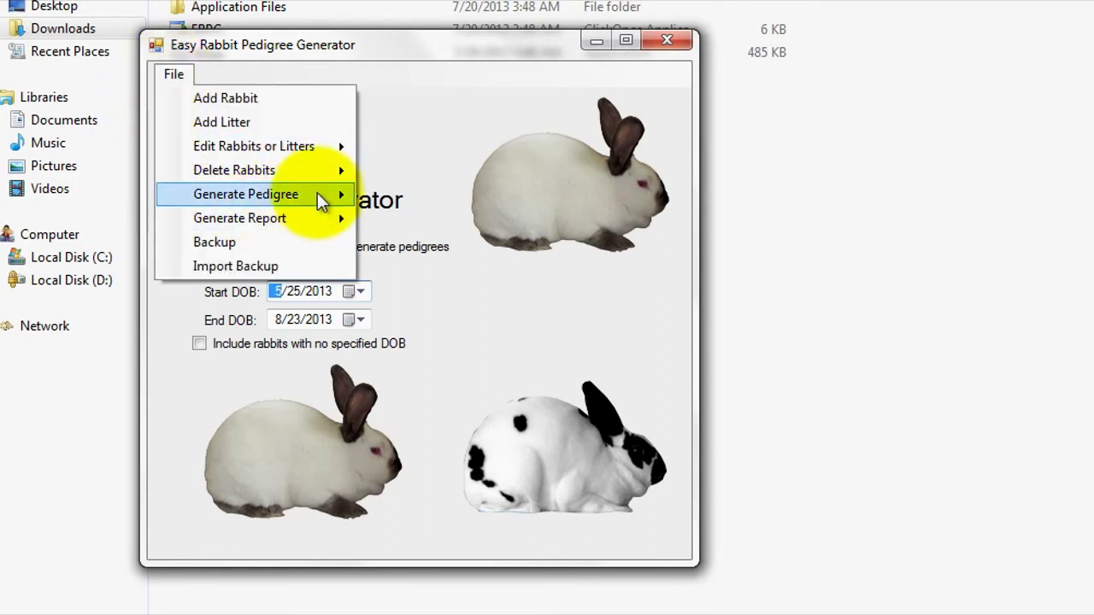
mouse_move(324, 197)
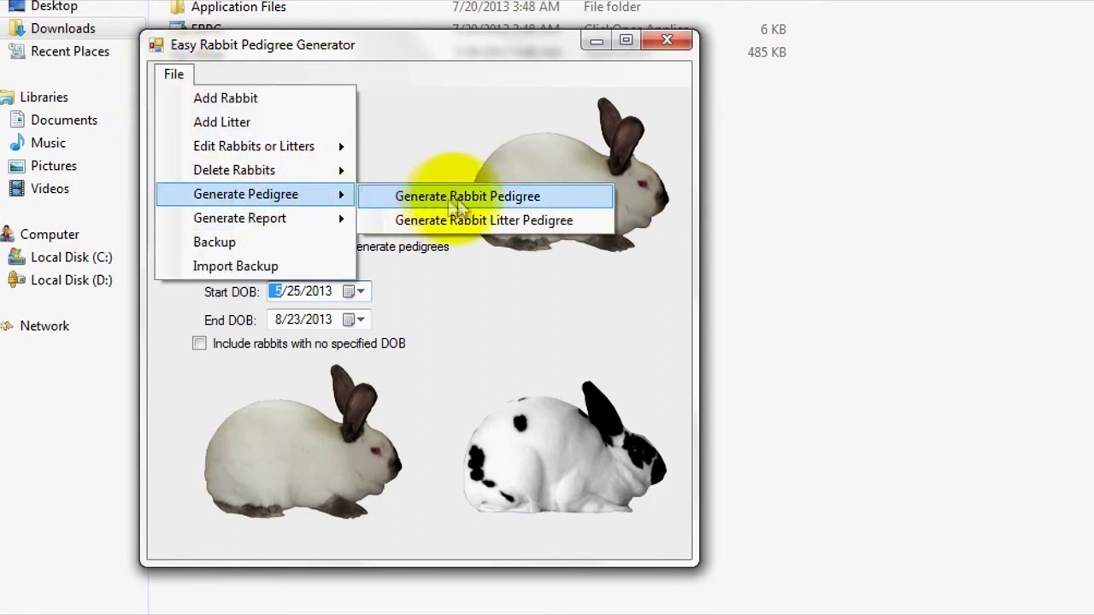
- Generate a single-rabbit pedigree for thumper
left_click(503, 198)
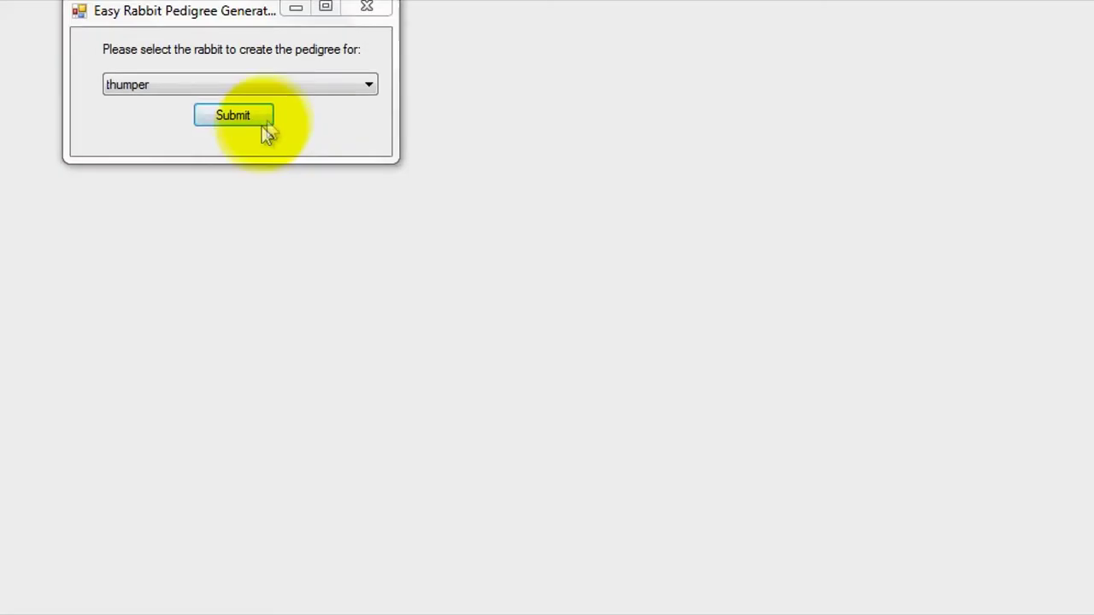
left_click(315, 107)
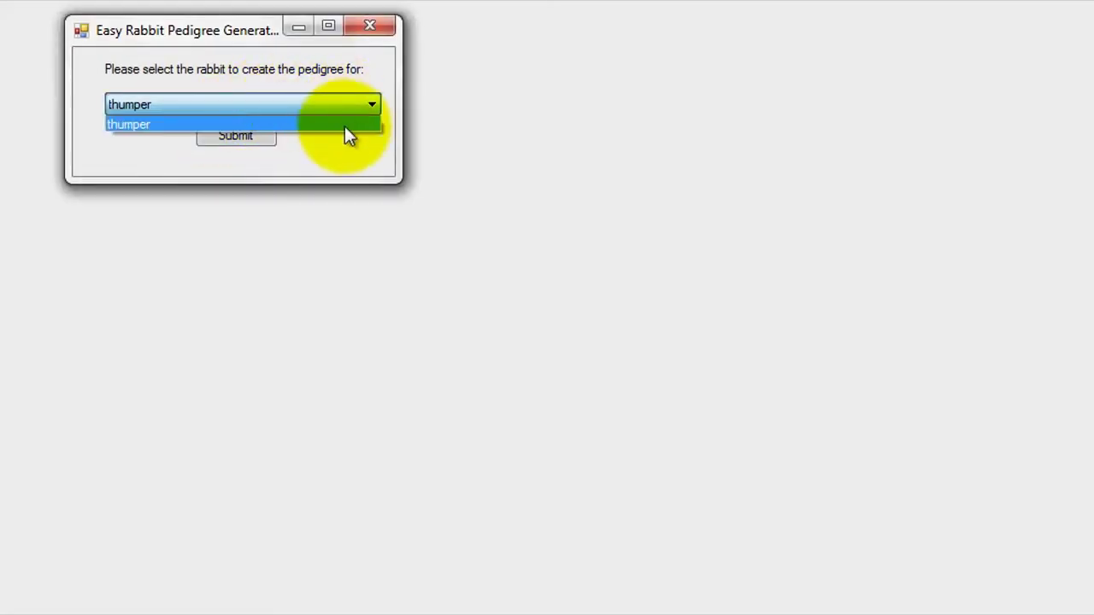
left_click(345, 127)
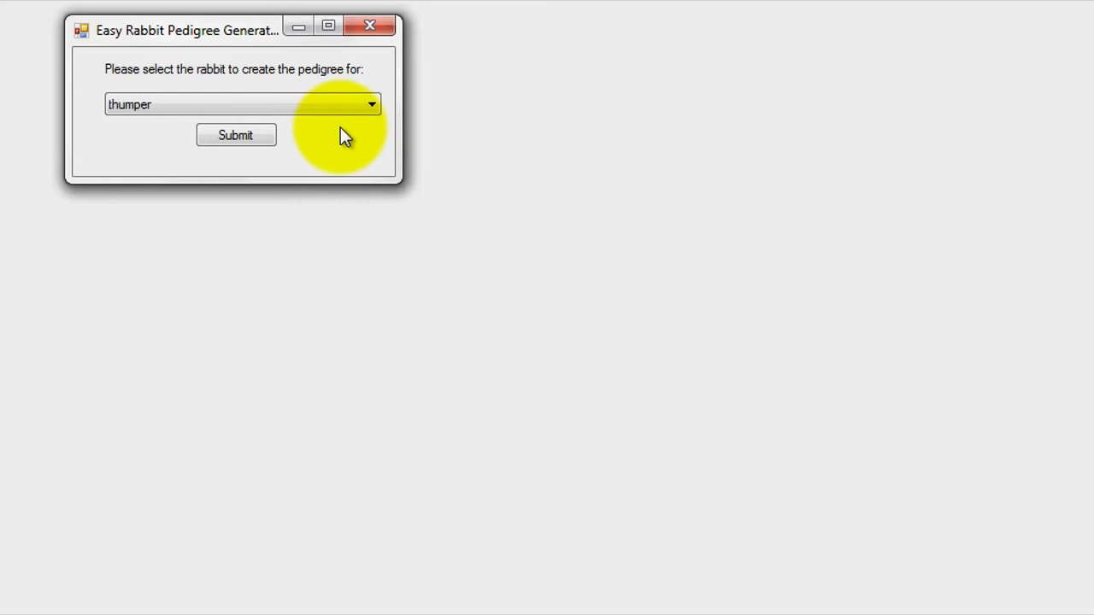
left_click(232, 139)
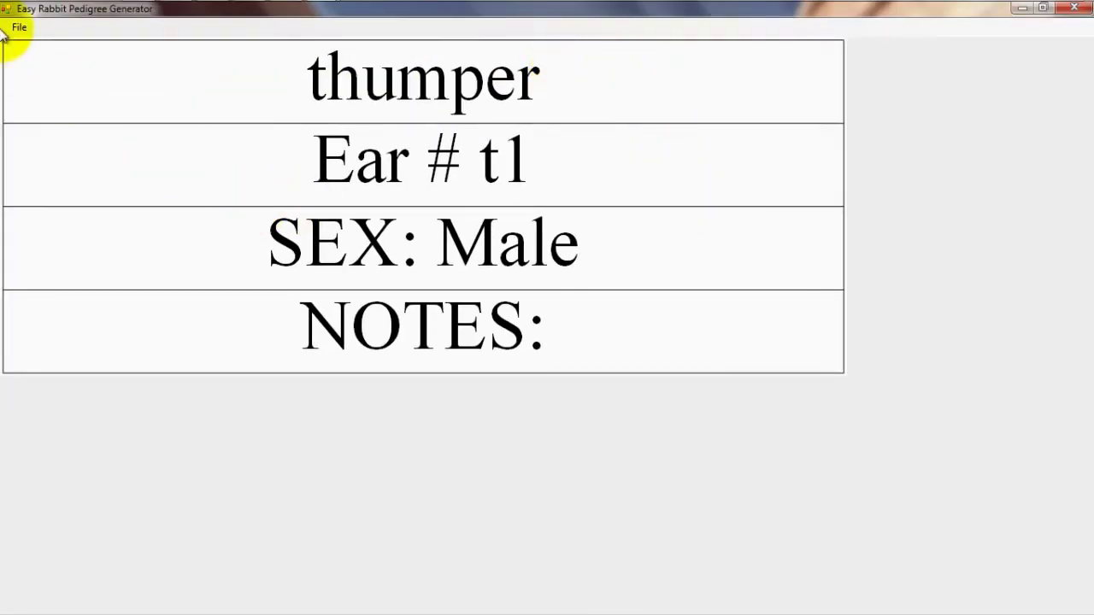
- Dismiss the pedigree's File menu without choosing anything and close thumper's pedigree window
left_click(17, 28)
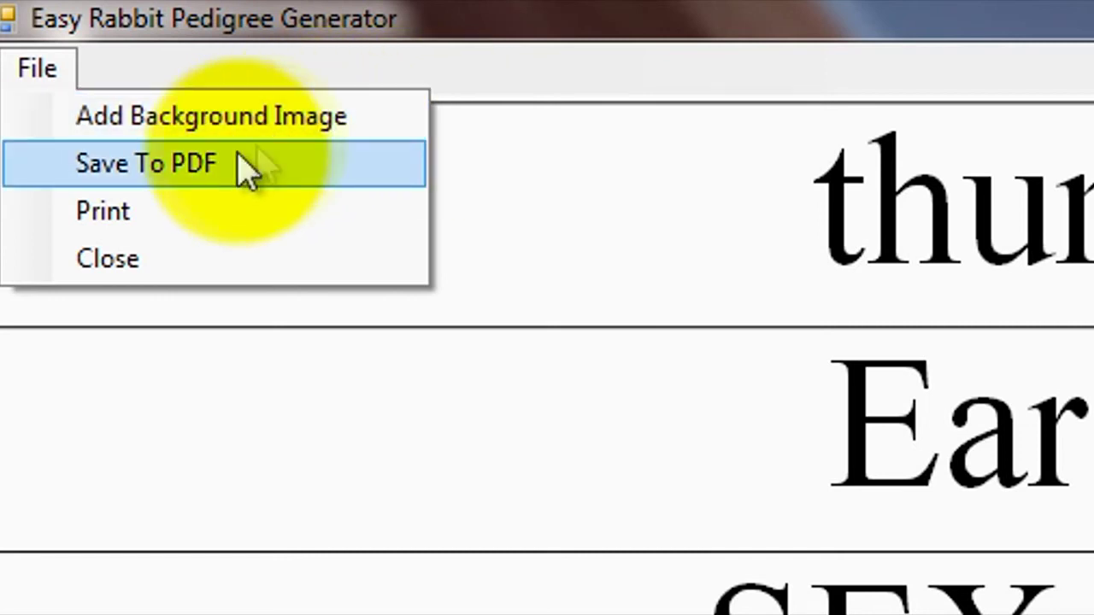
key("Escape")
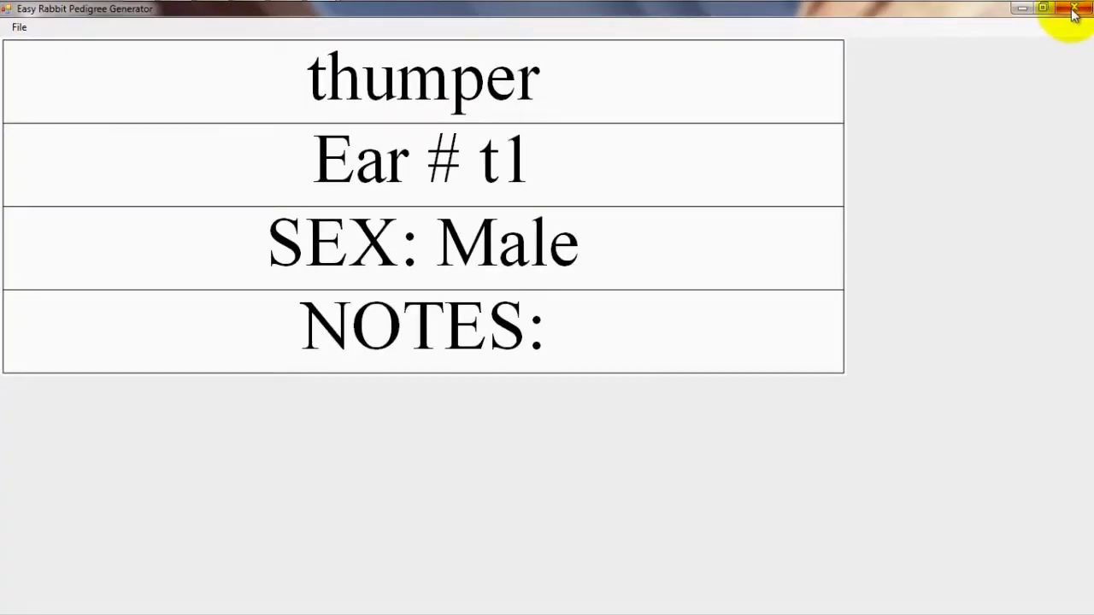
left_click(1072, 10)
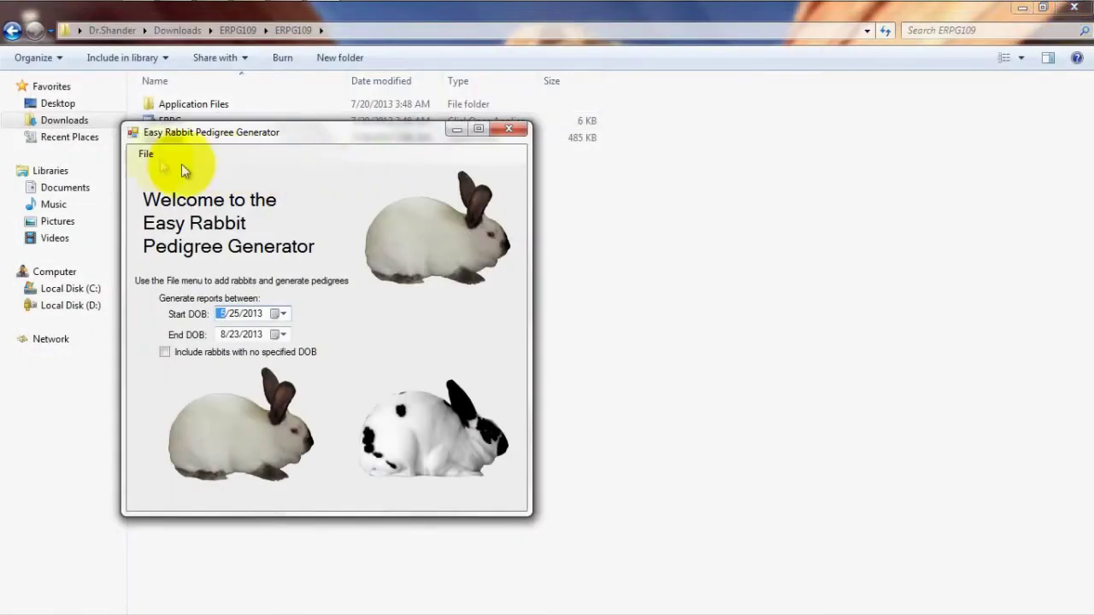
left_click(147, 157)
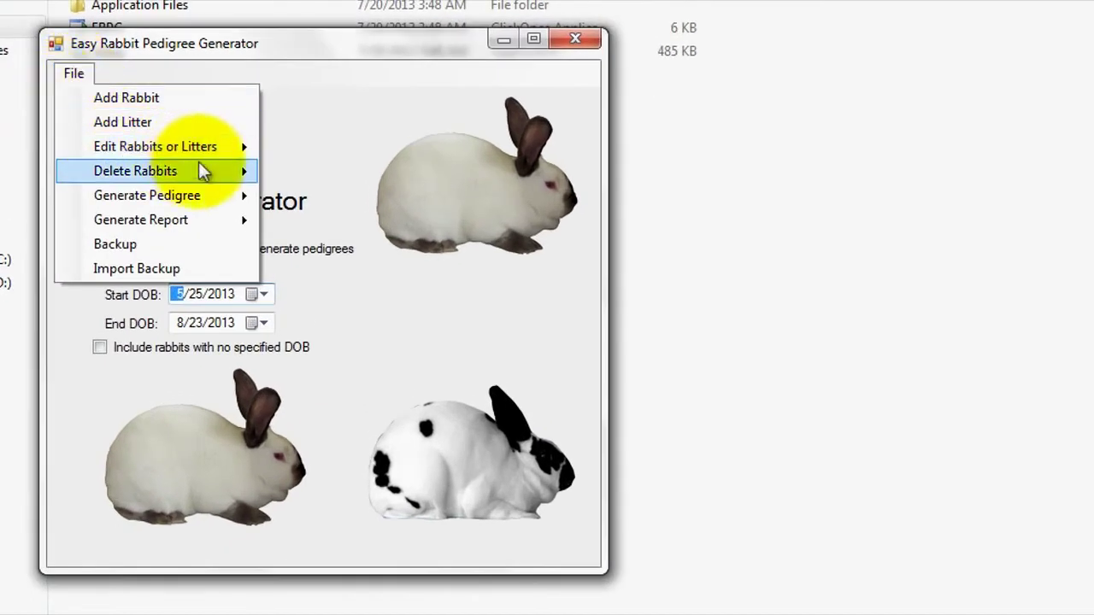
mouse_move(224, 154)
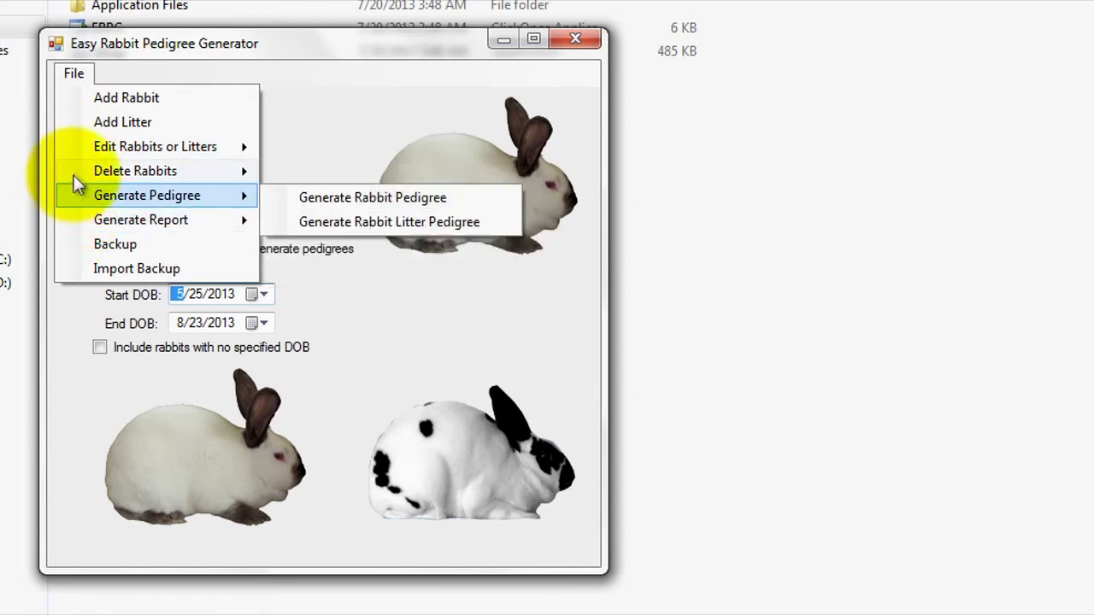
mouse_move(82, 139)
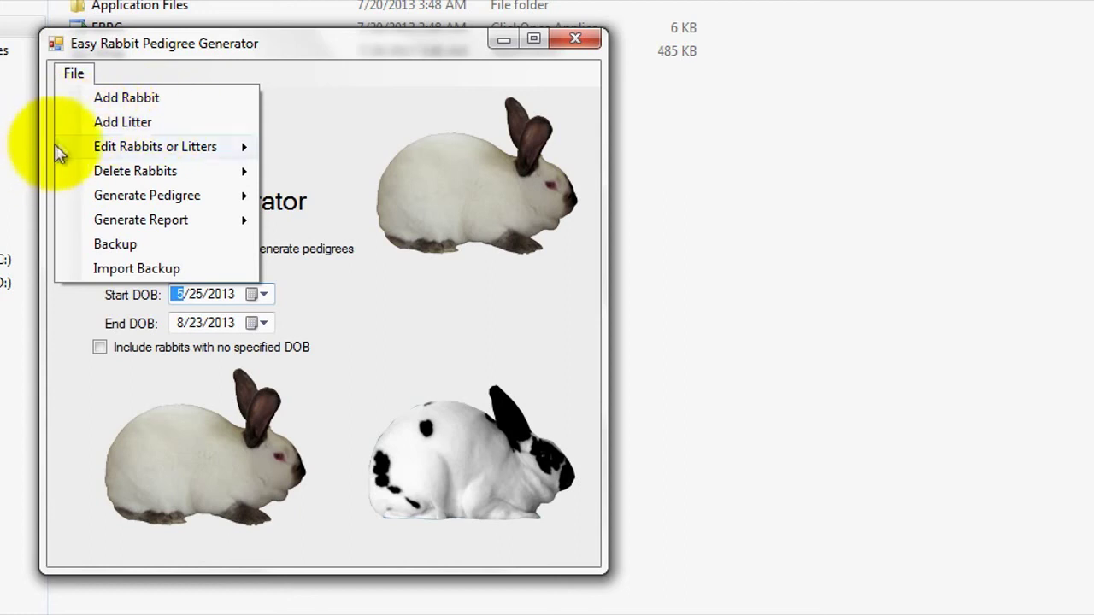
mouse_move(60, 195)
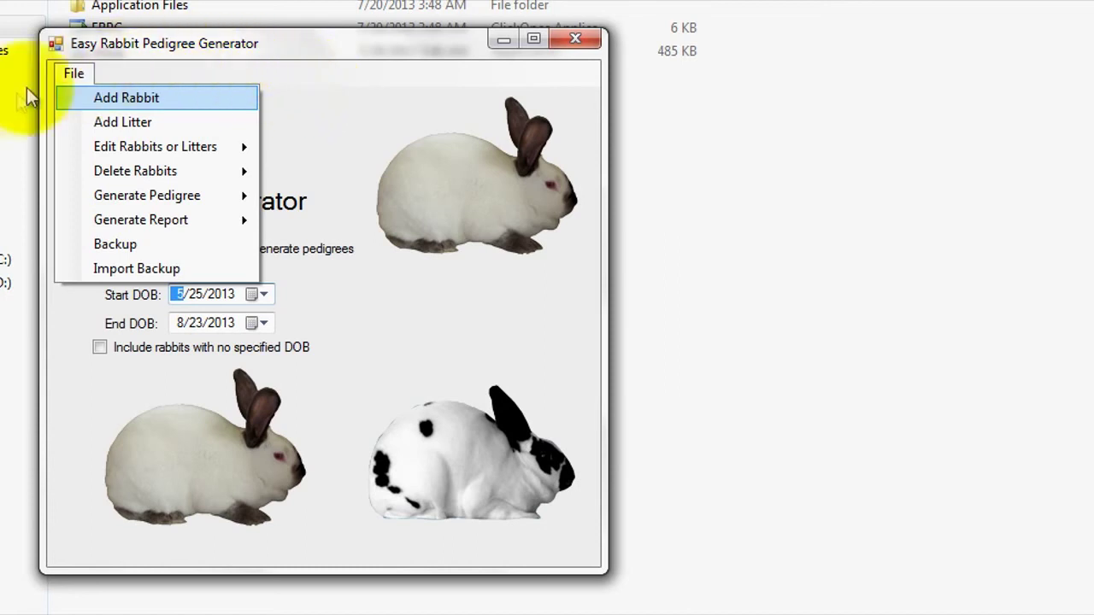
mouse_move(177, 225)
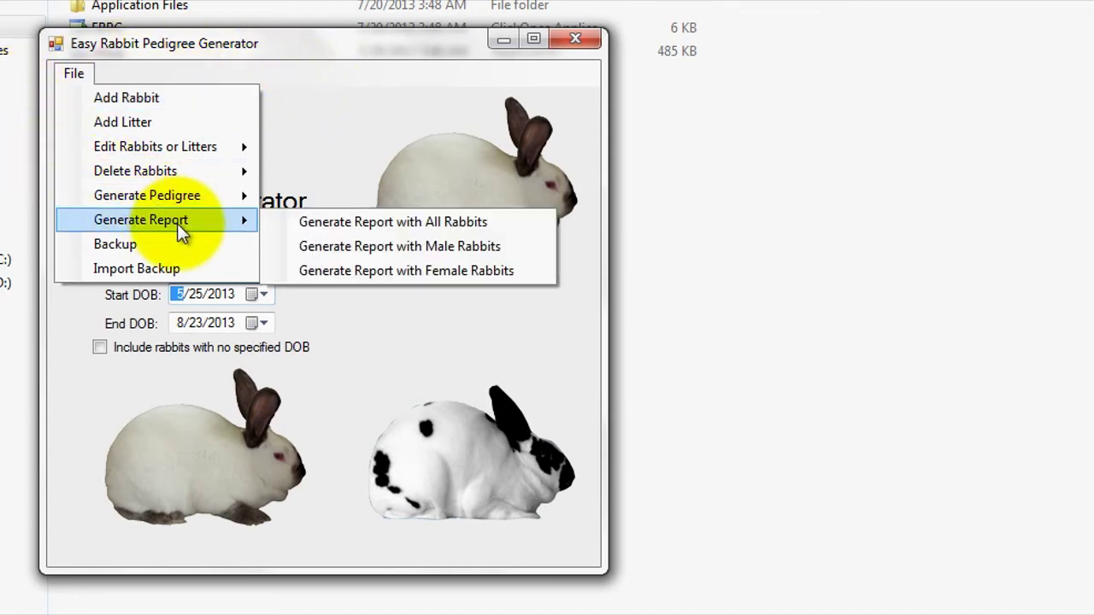
left_click(360, 162)
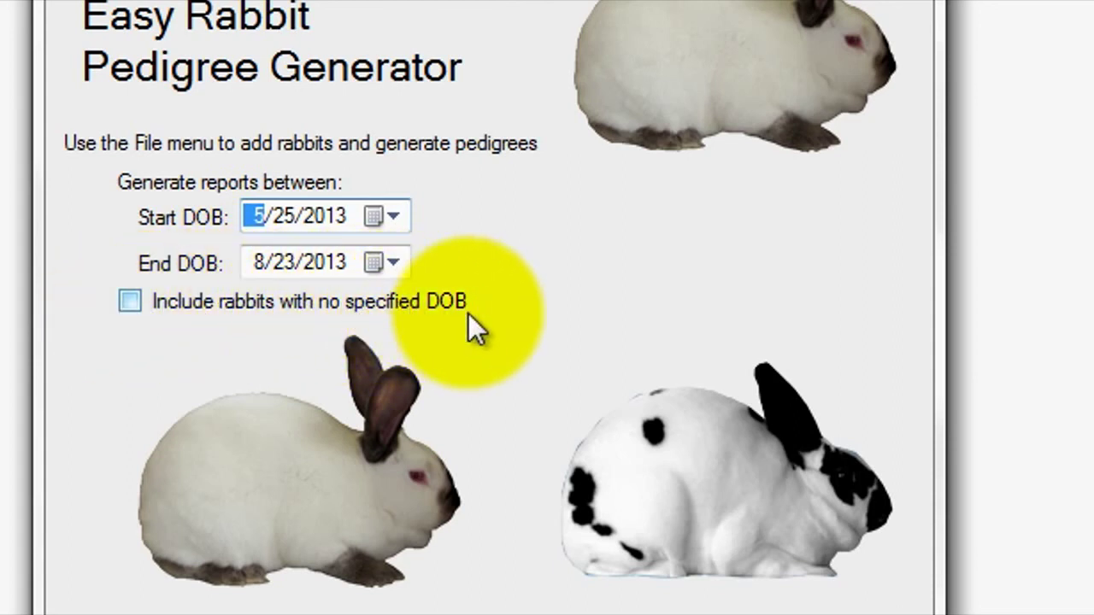
- Include rabbits with no specified DOB and set the range to 1/1/2013 through 1/12/2013
left_click(130, 303)
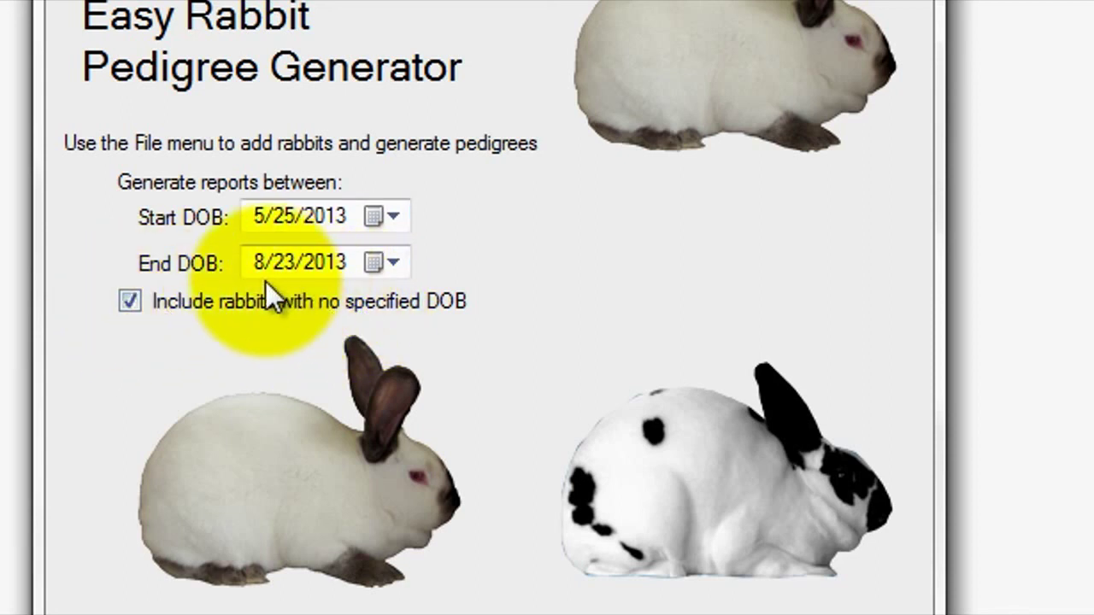
left_click(259, 217)
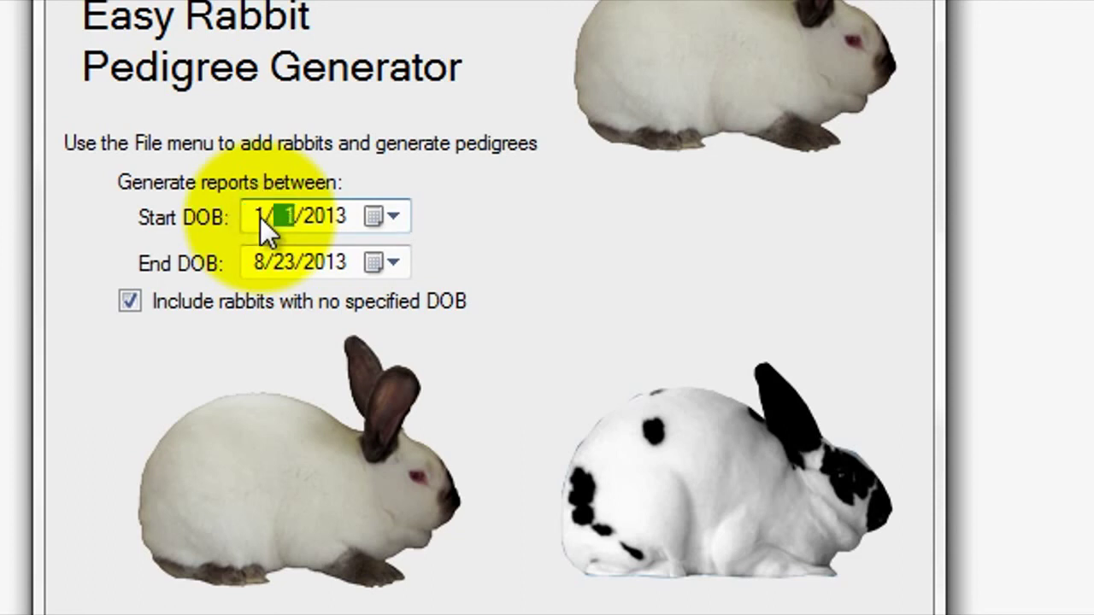
left_click(260, 258)
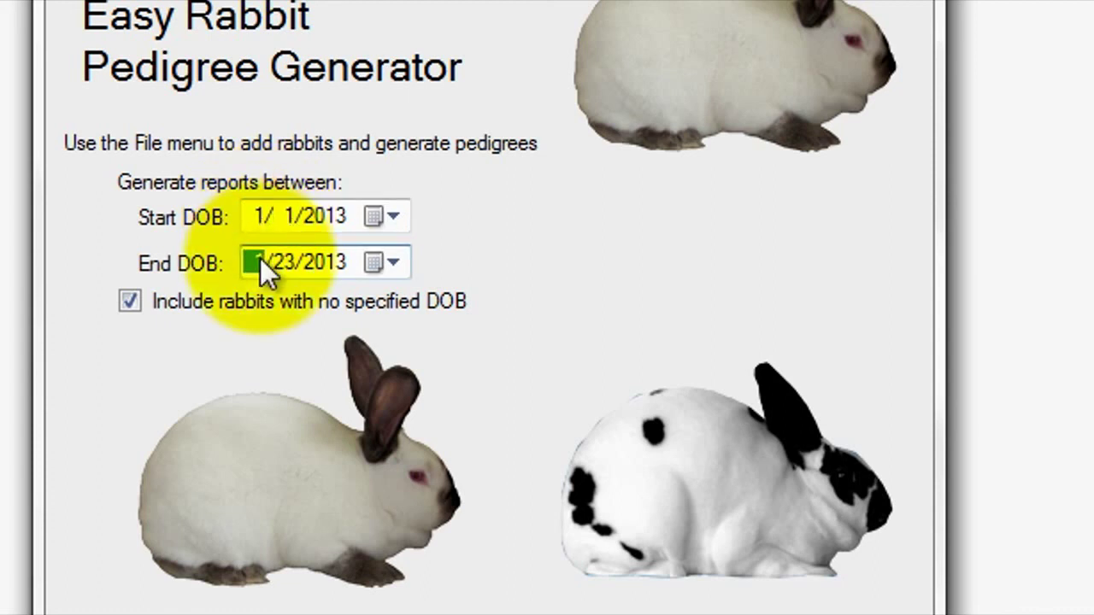
key("Right")
type("12")
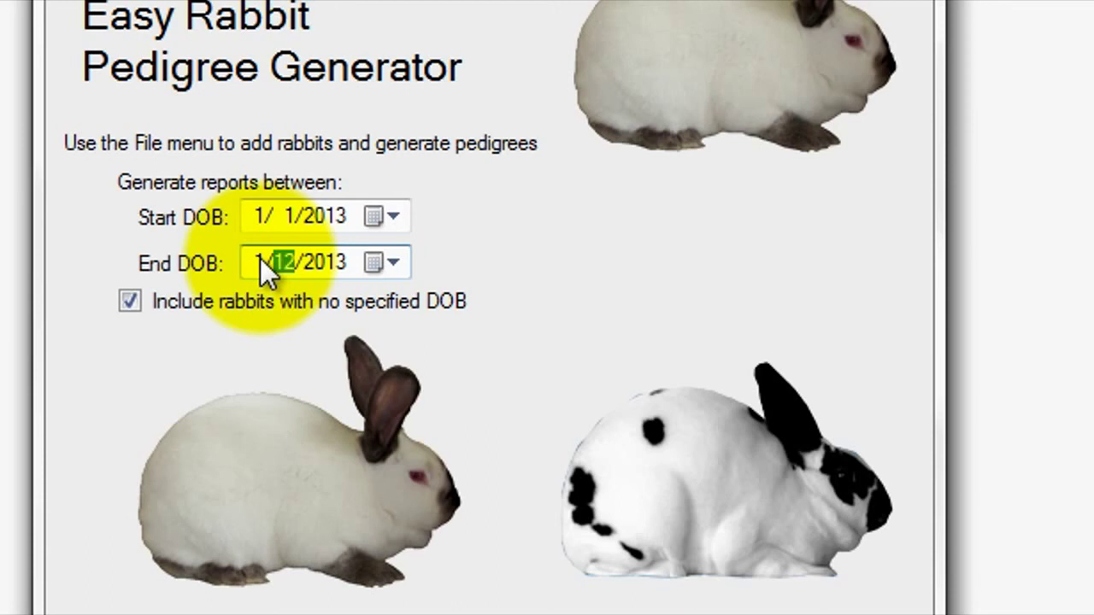
- Generate the Rabbit Report with all rabbits via File > Generate Report
left_click(135, 56)
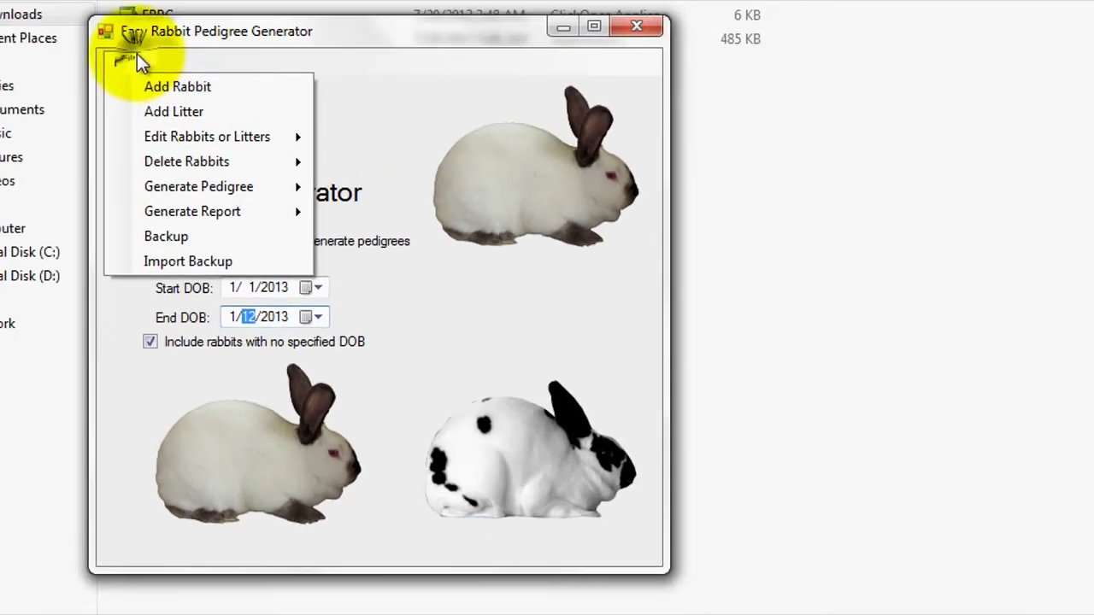
mouse_move(175, 214)
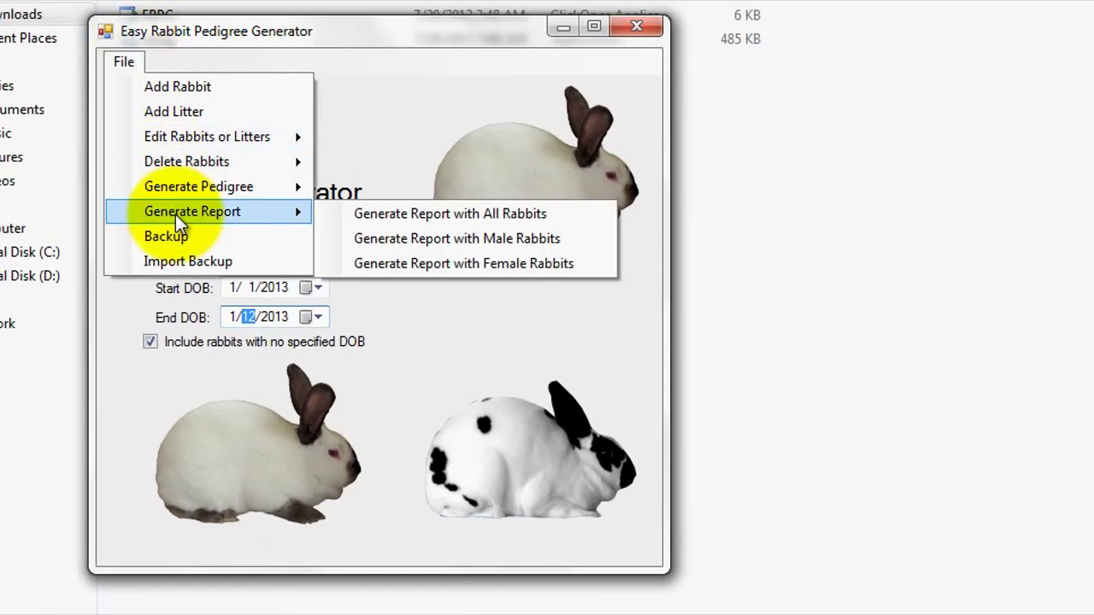
left_click(415, 221)
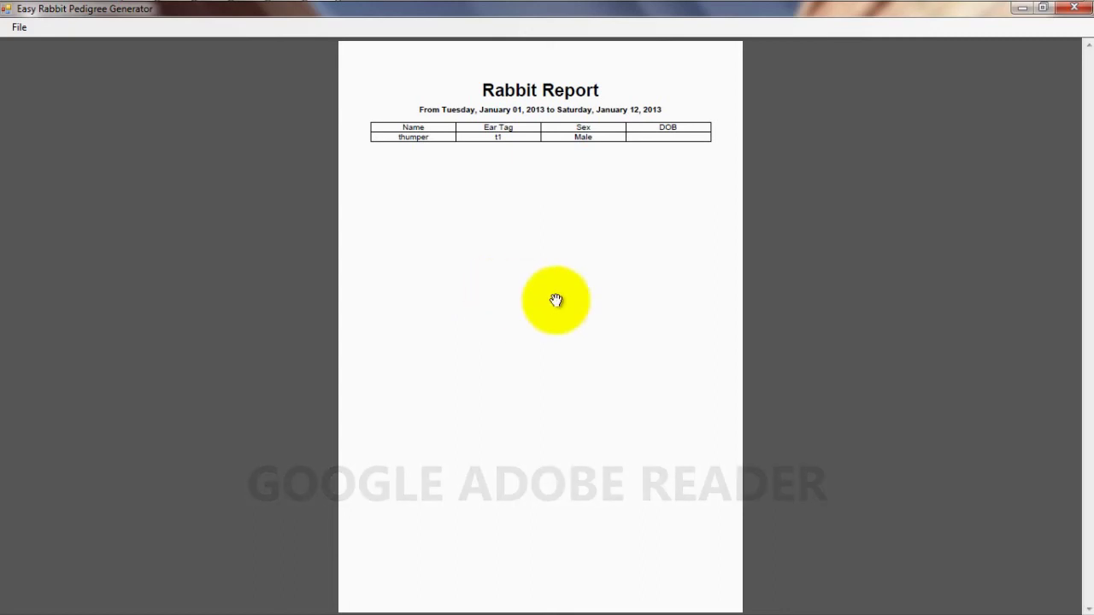
- Close the Rabbit Report and back up the database to My Documents
left_click(1074, 8)
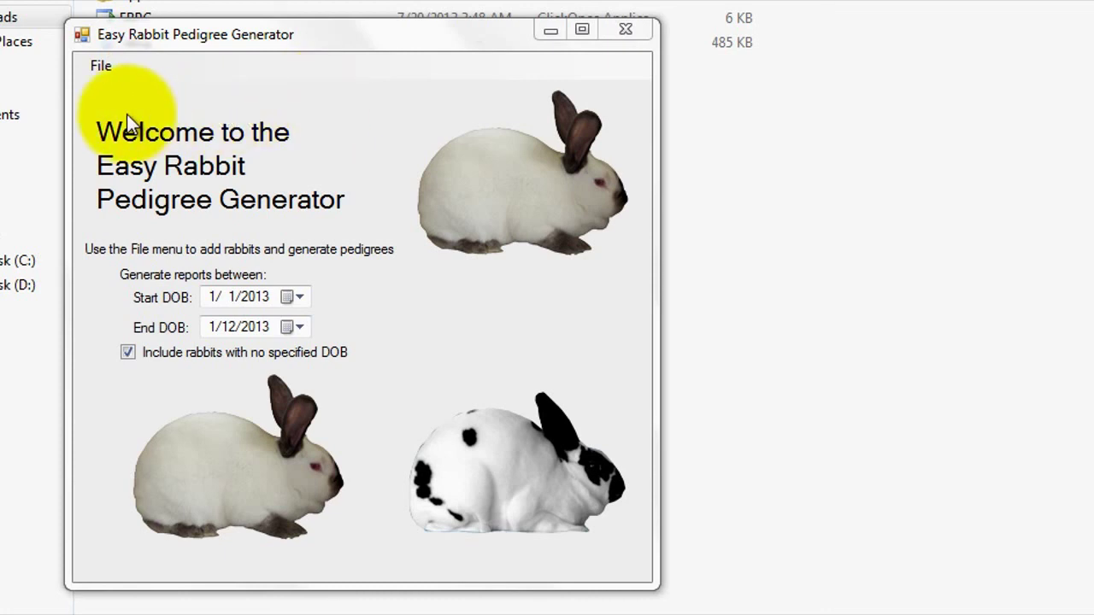
left_click(98, 72)
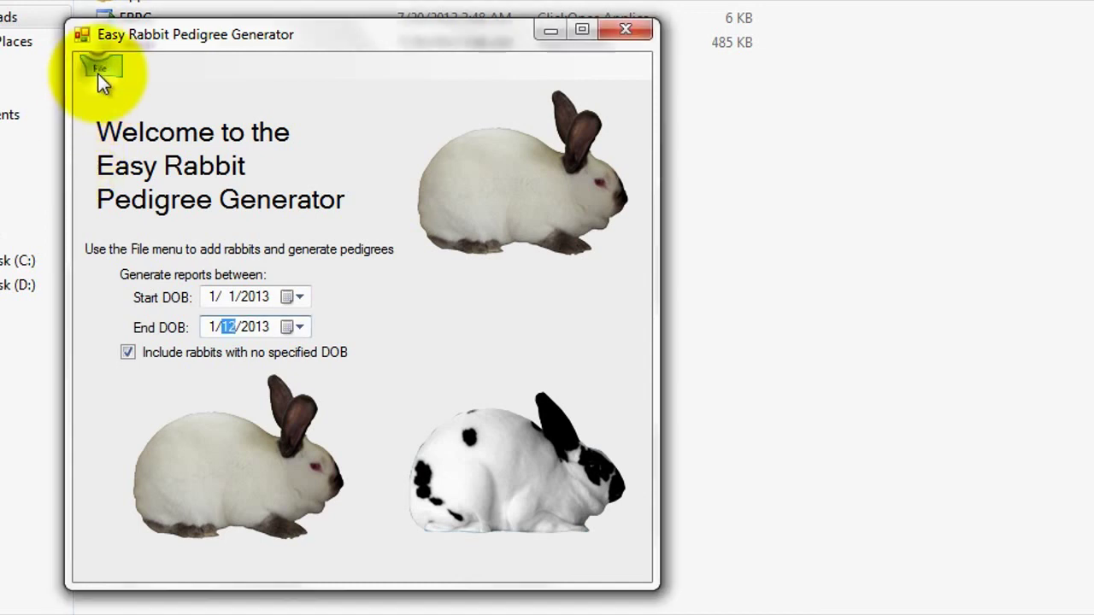
left_click(98, 73)
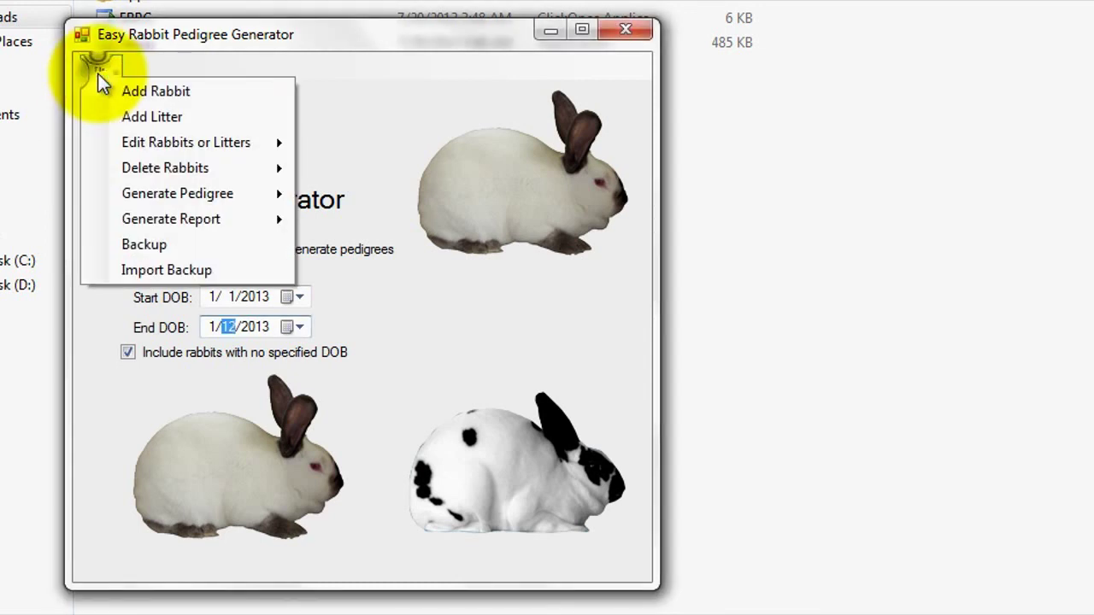
left_click(115, 250)
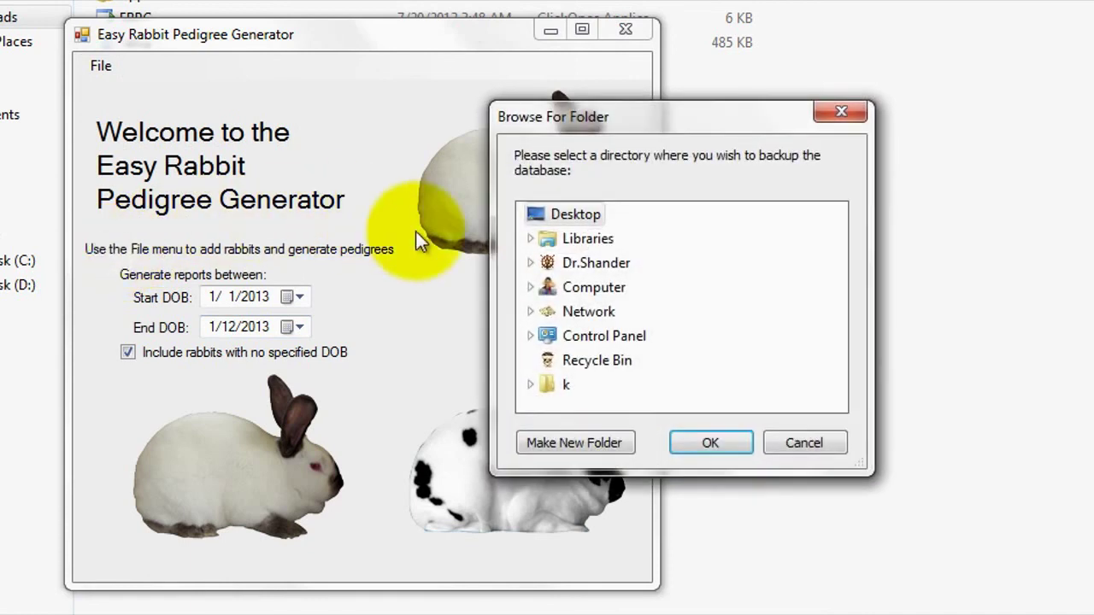
left_click(530, 287)
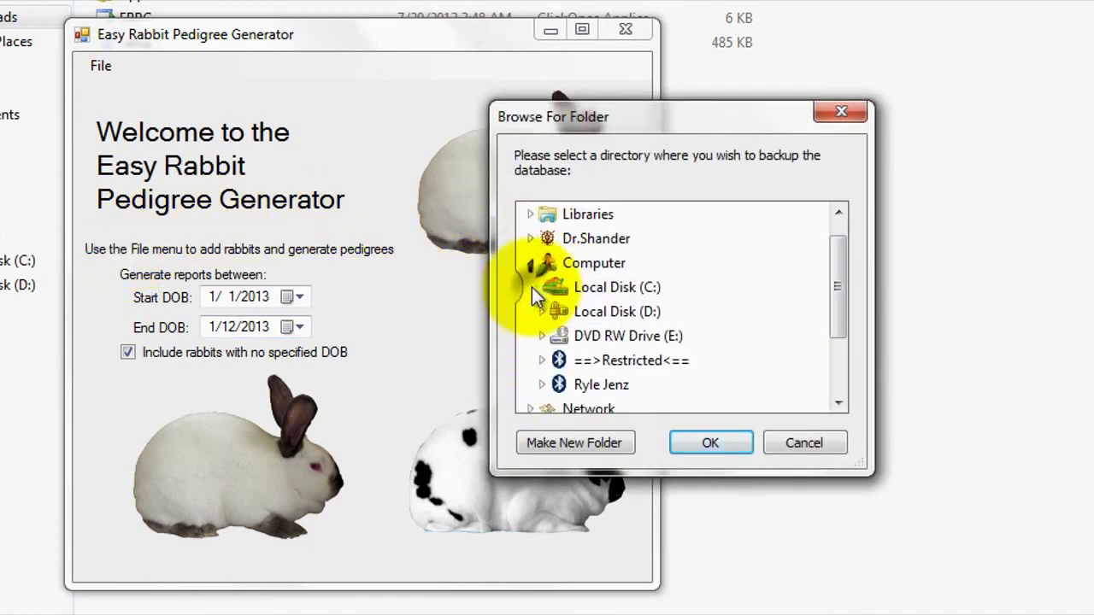
scroll(842, 289, "up", 1)
scroll(840, 289, "down", 1)
left_click(532, 238)
left_click(603, 360)
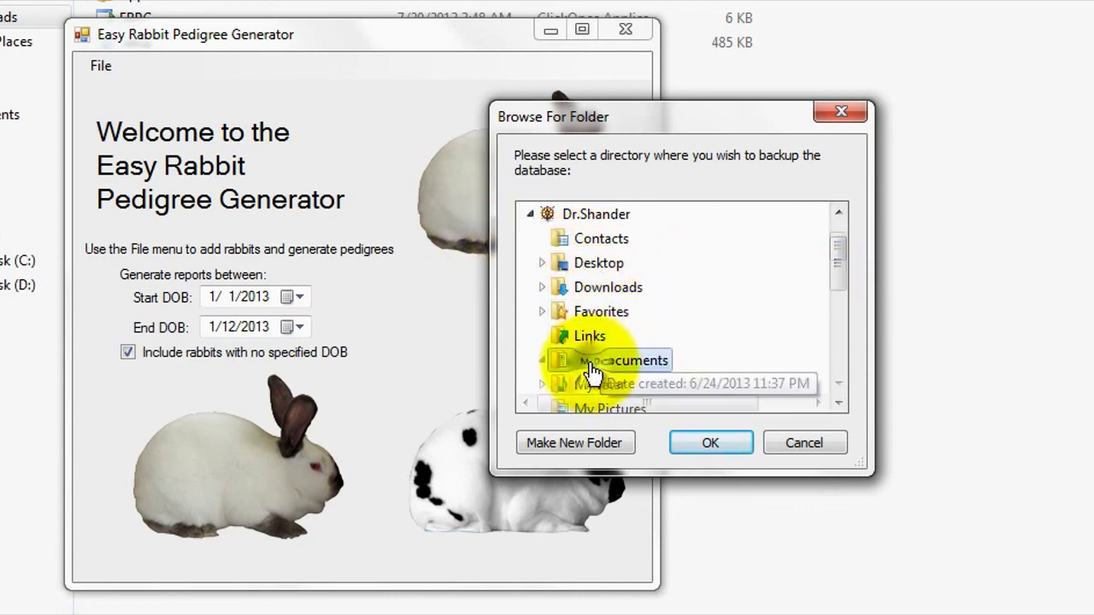
left_click(708, 442)
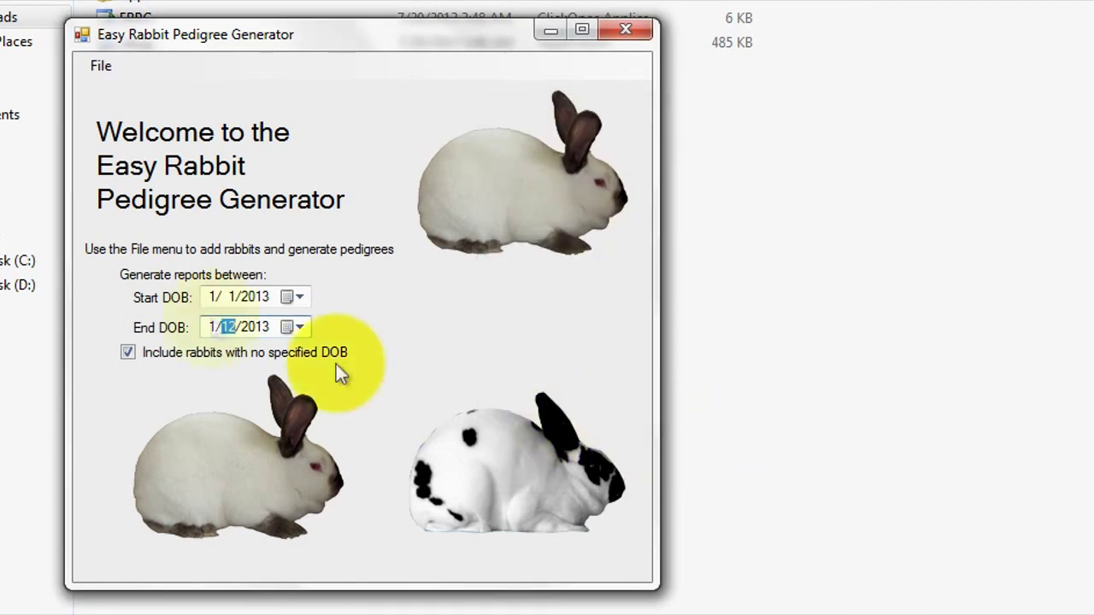
- Import the saved backup from the ABC Rabbitry folder in My Documents
left_click(101, 67)
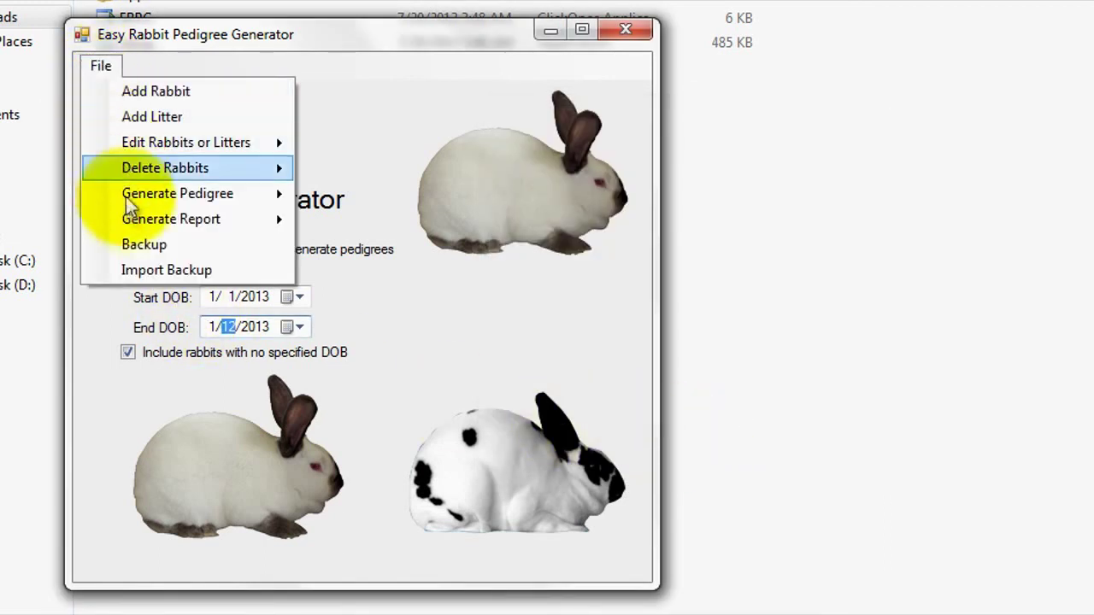
left_click(137, 270)
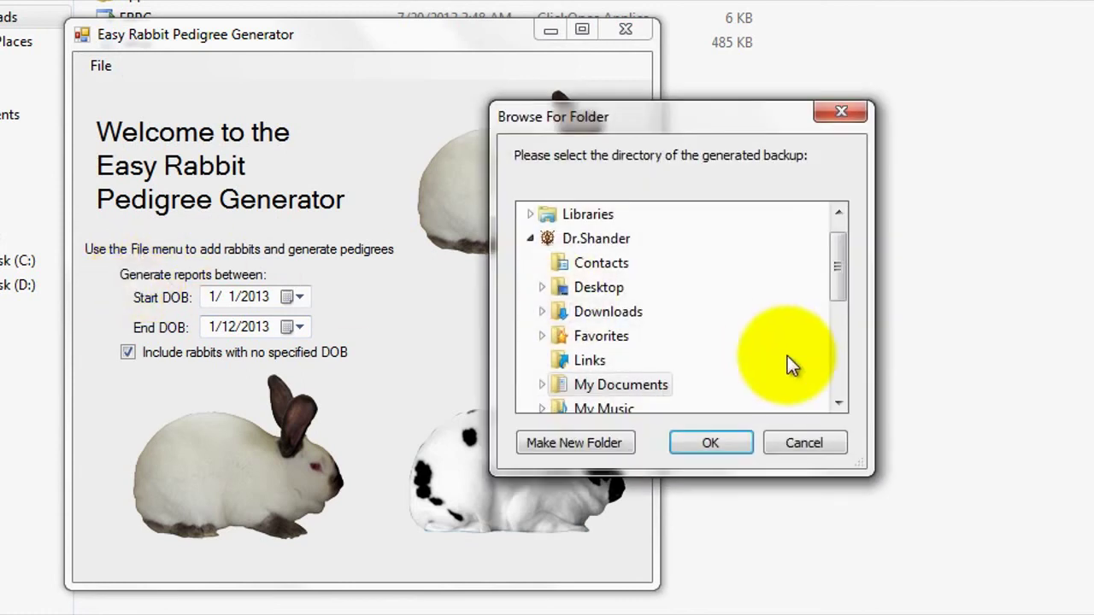
left_click(541, 385)
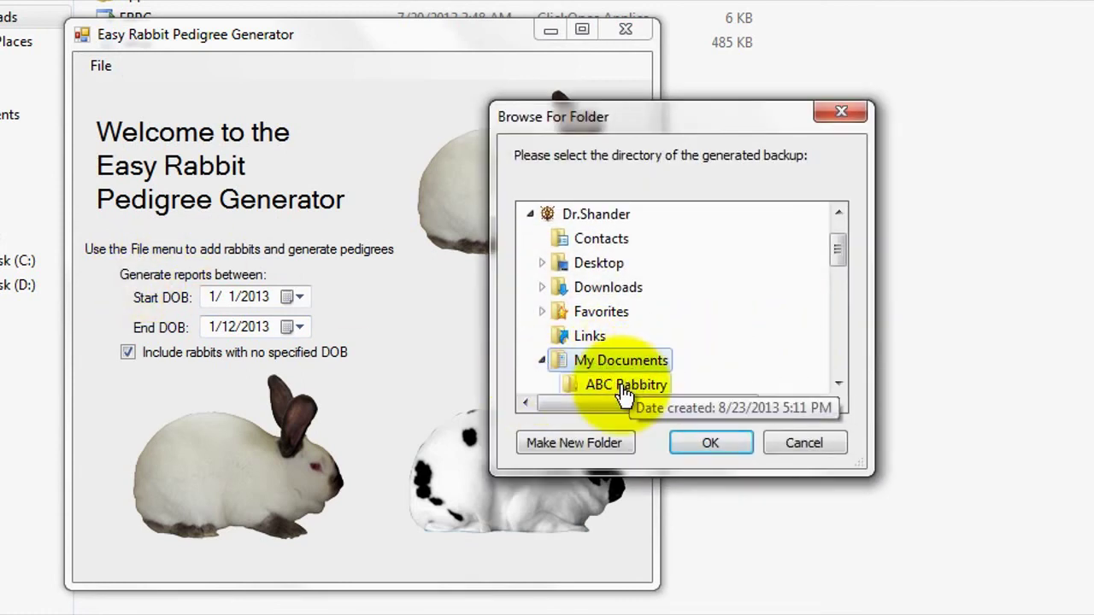
left_click(625, 387)
left_click(711, 442)
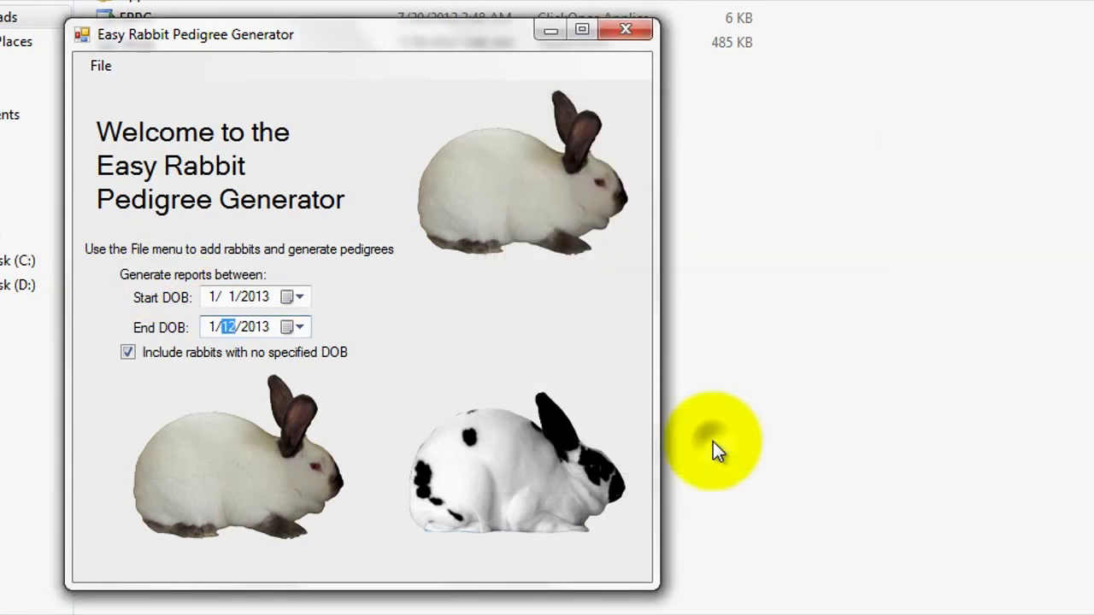